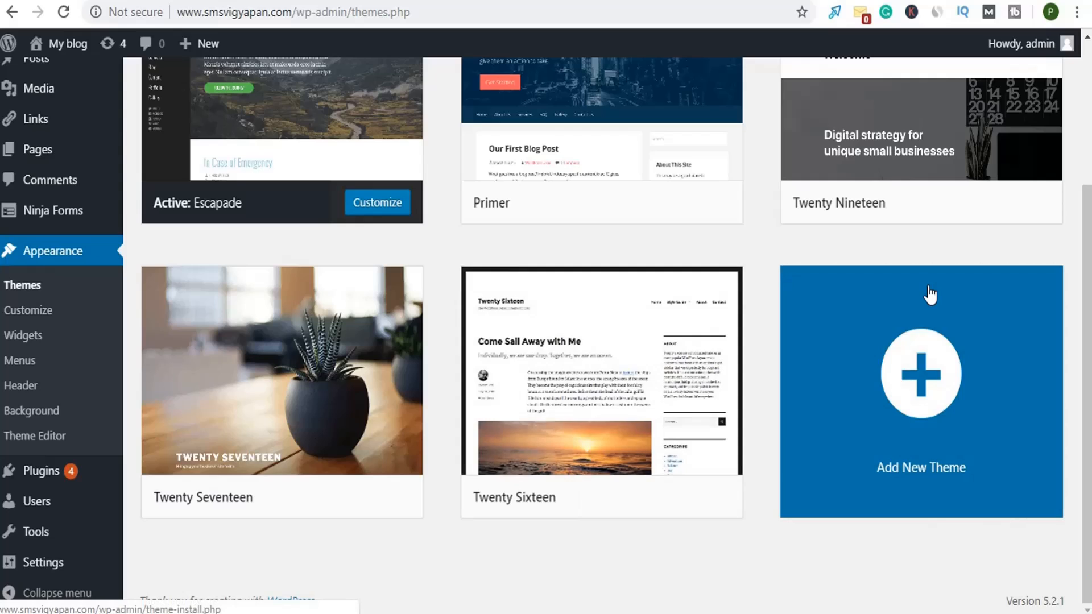
- Look over the blog's live home page with the Escapade theme and return to the theme administration page
scroll(929, 295, up, 3)
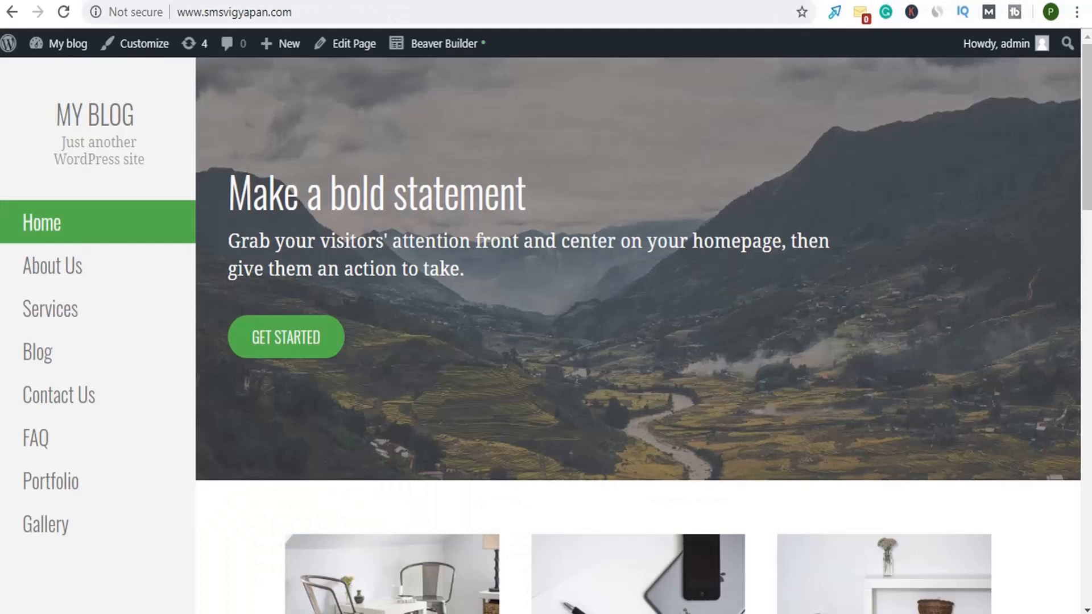
scroll(622, 377, down, 8)
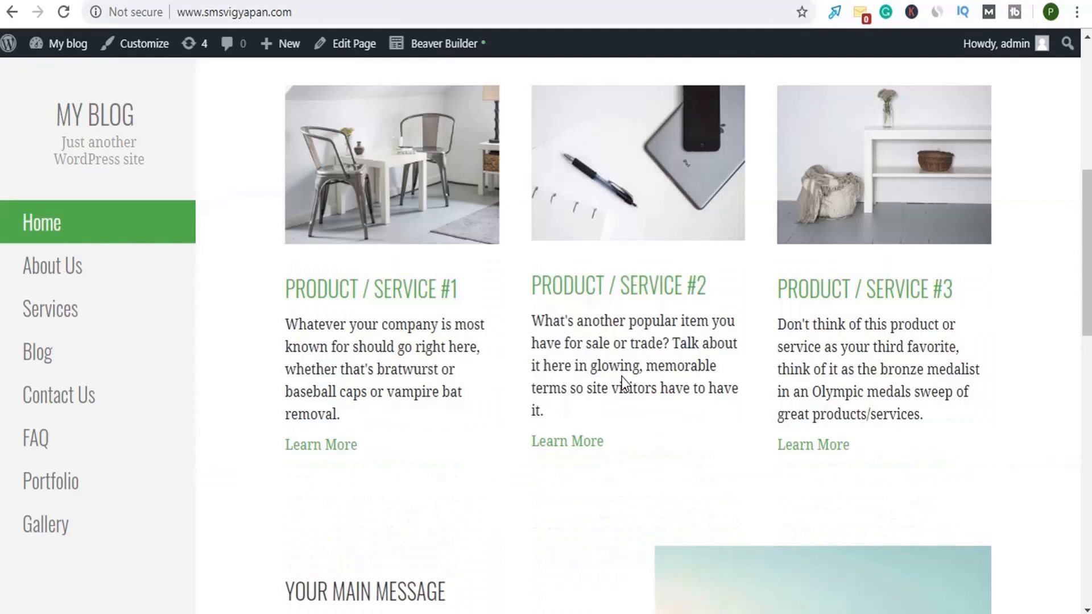
scroll(622, 377, up, 8)
click(586, 0)
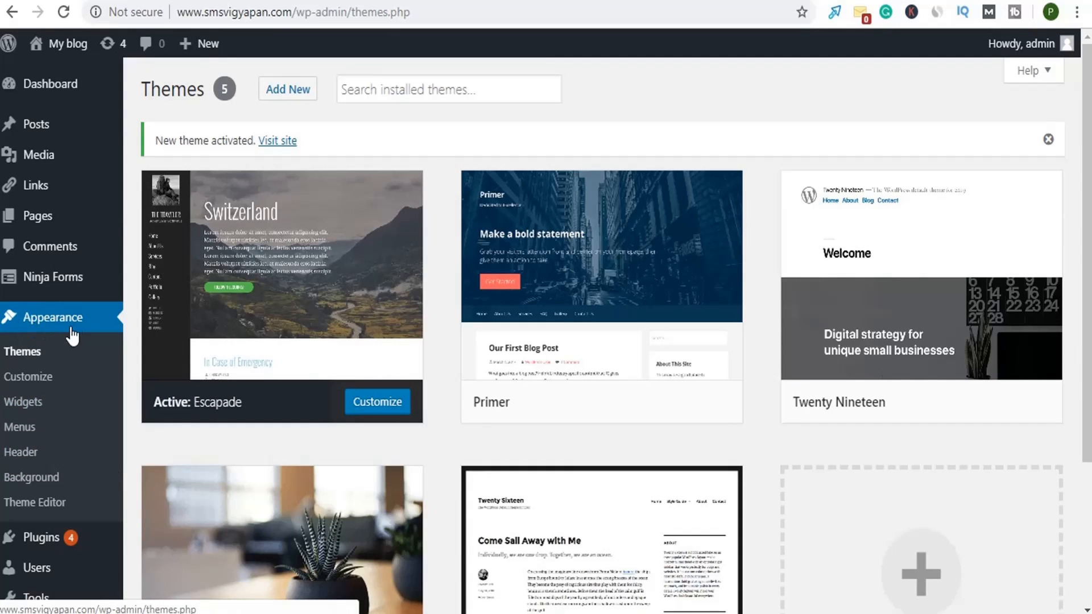
- Open the installed themes list and activate the Primer theme
click(30, 360)
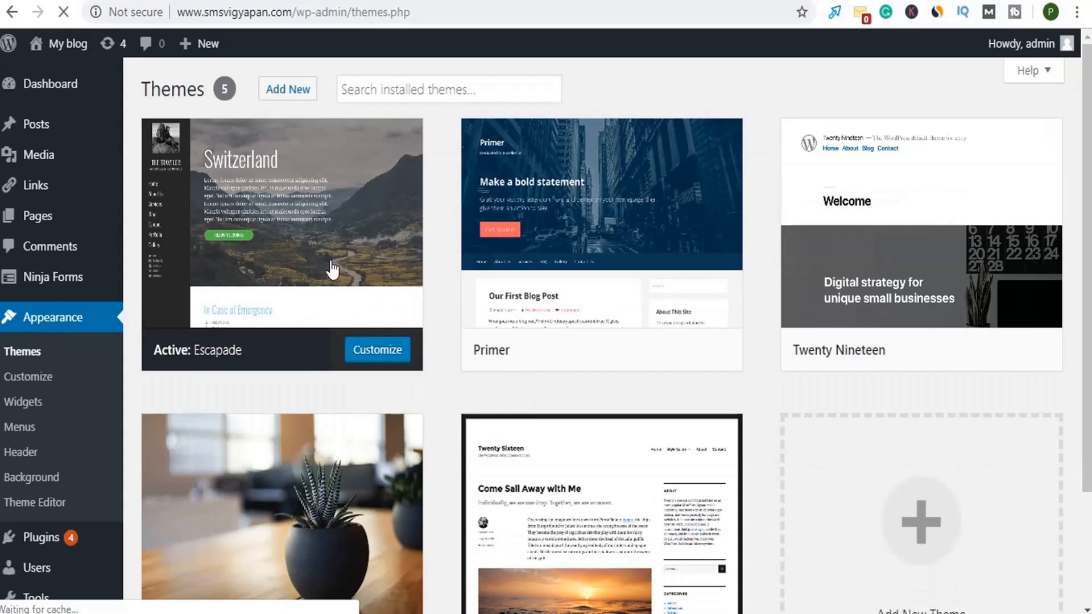
mouse_move(325, 231)
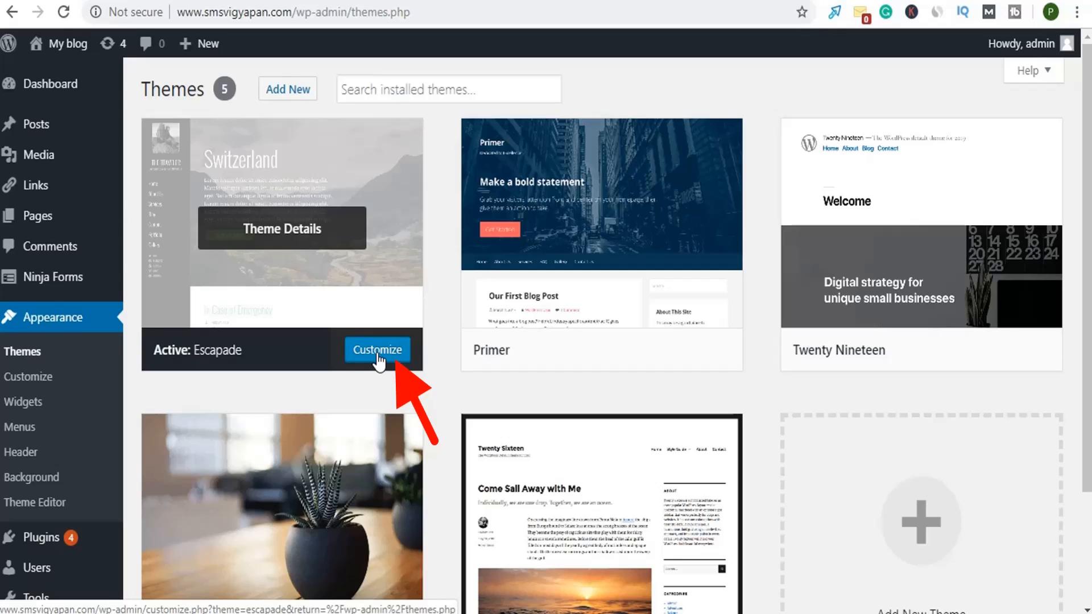
mouse_move(581, 295)
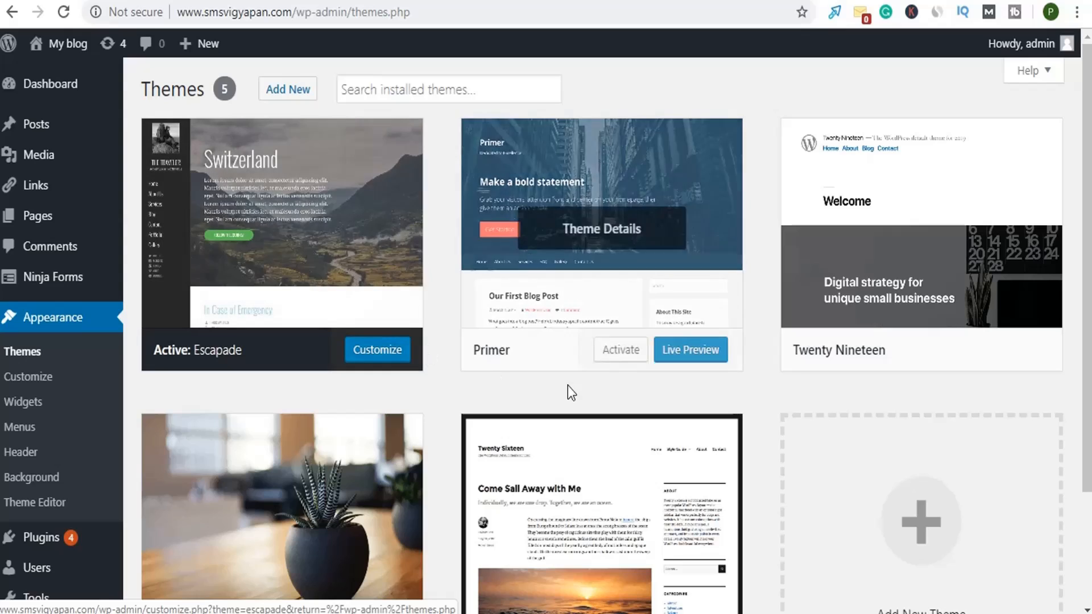
click(621, 349)
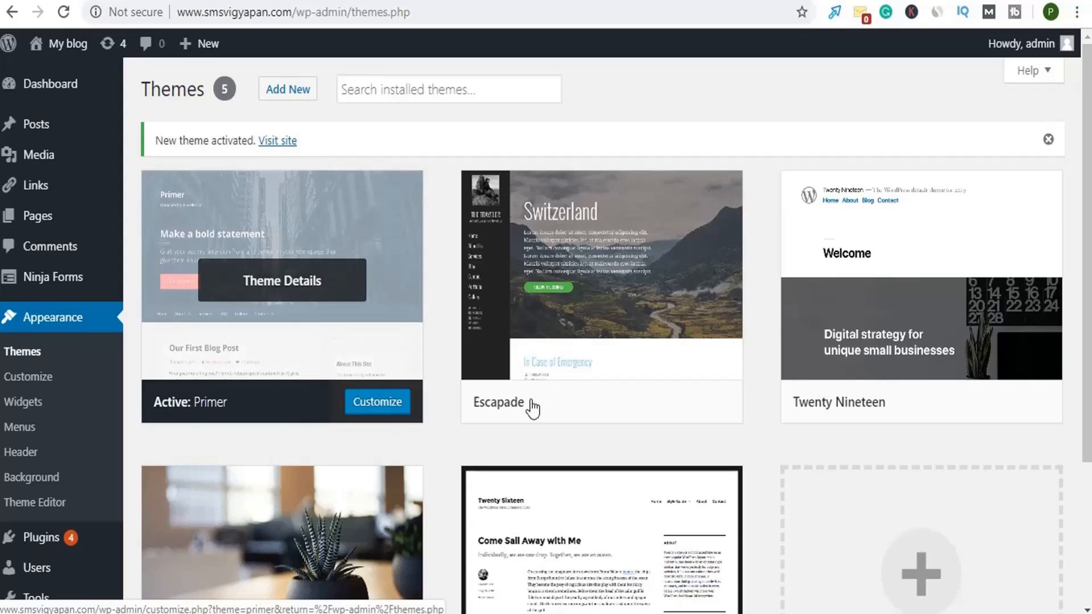
- Reload the blog's live home page and look over its Primer design before returning to theme administration
click(352, 1)
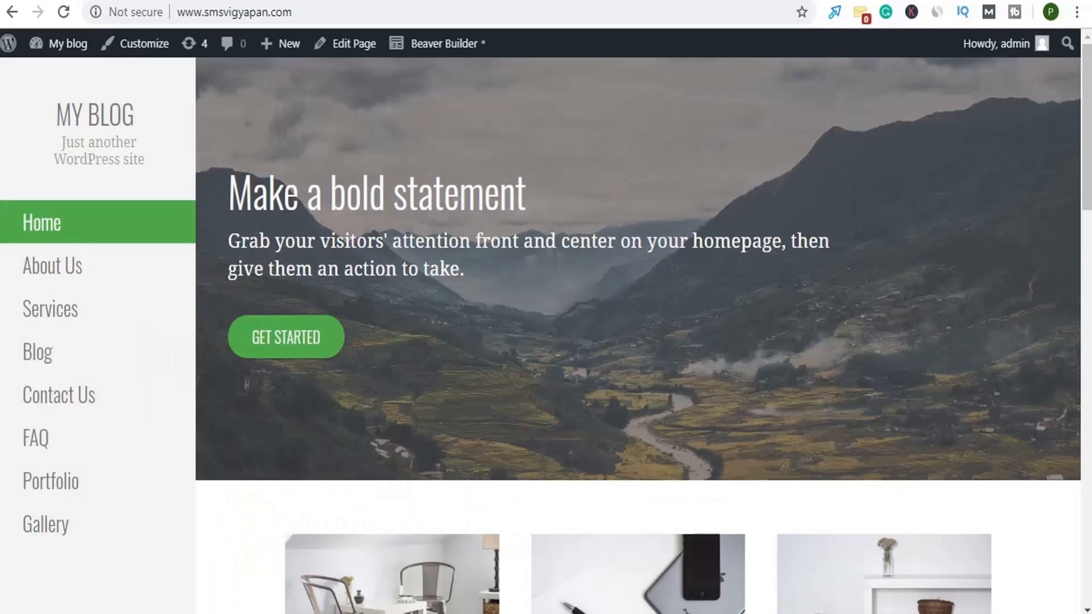
click(62, 11)
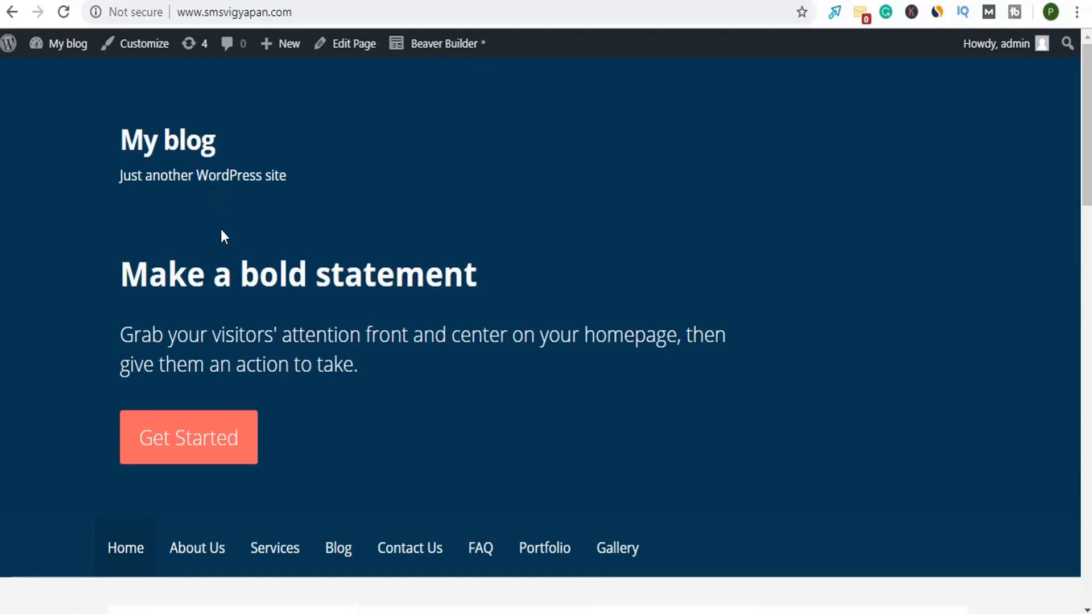
scroll(239, 297, down, 6)
scroll(239, 297, up, 6)
click(600, 1)
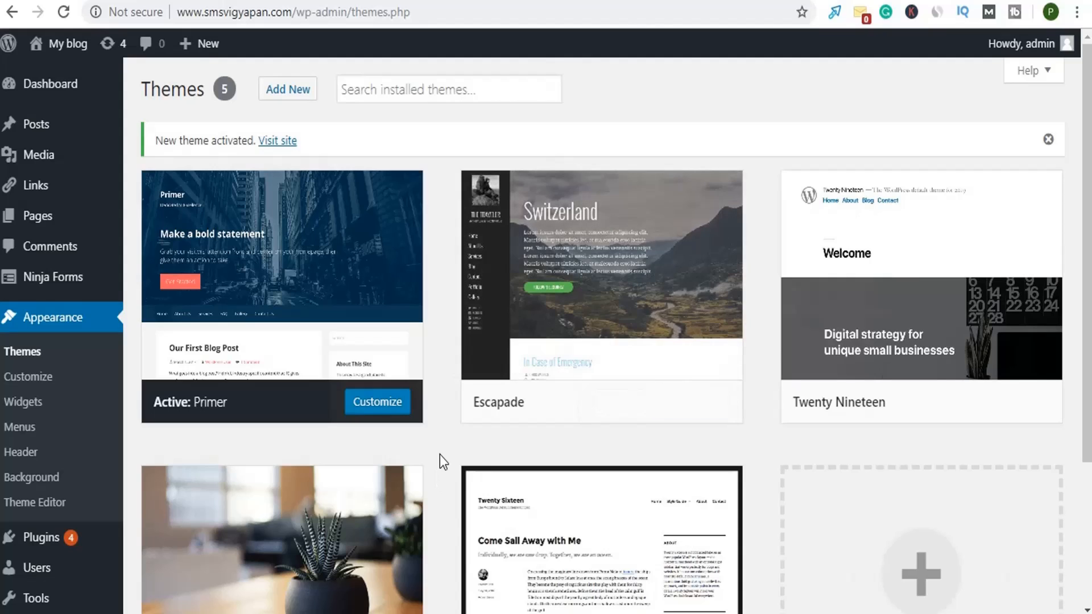
- Start adding a new theme and open the form for uploading a theme as a .zip file
scroll(773, 410, down, 3)
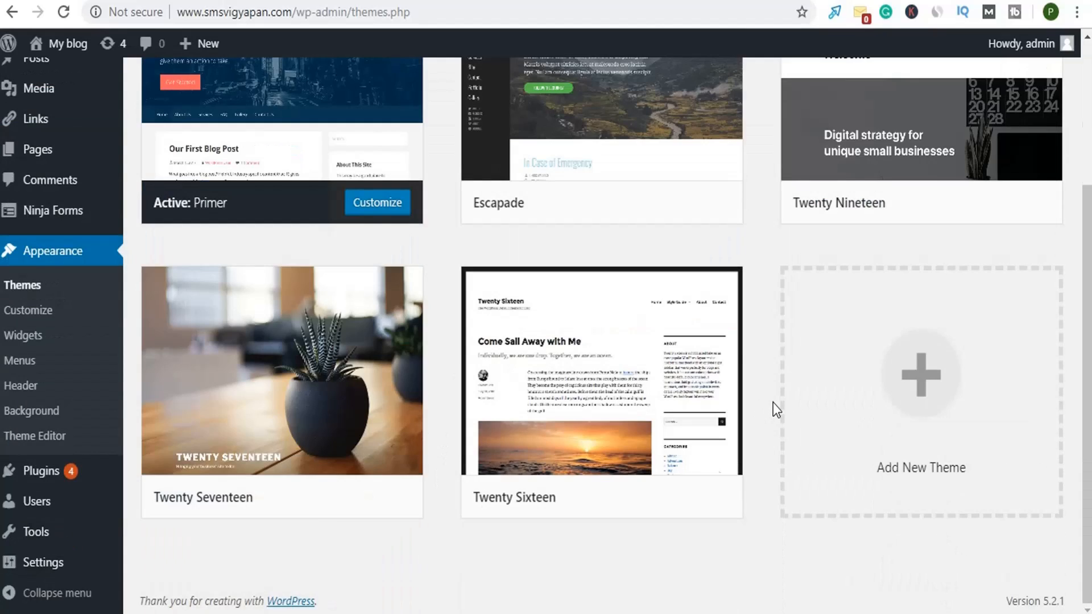
scroll(773, 410, up, 3)
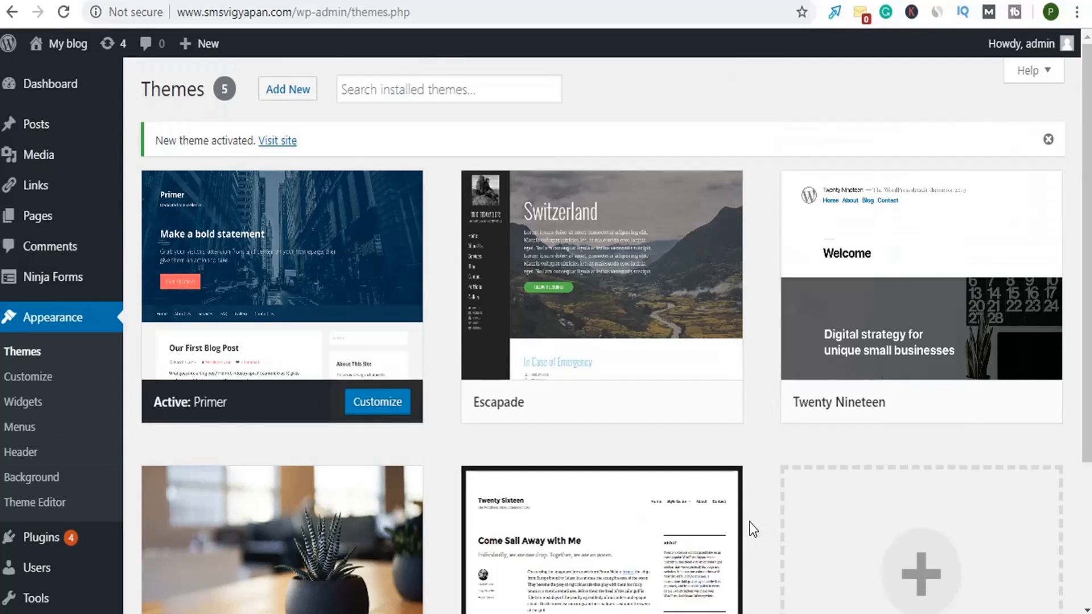
click(289, 91)
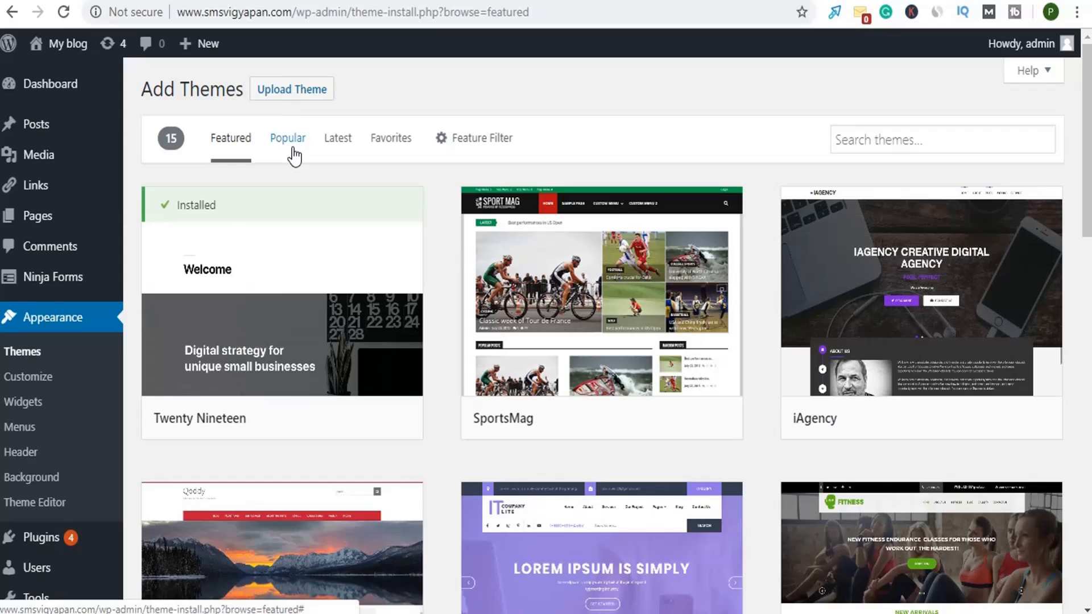
click(875, 140)
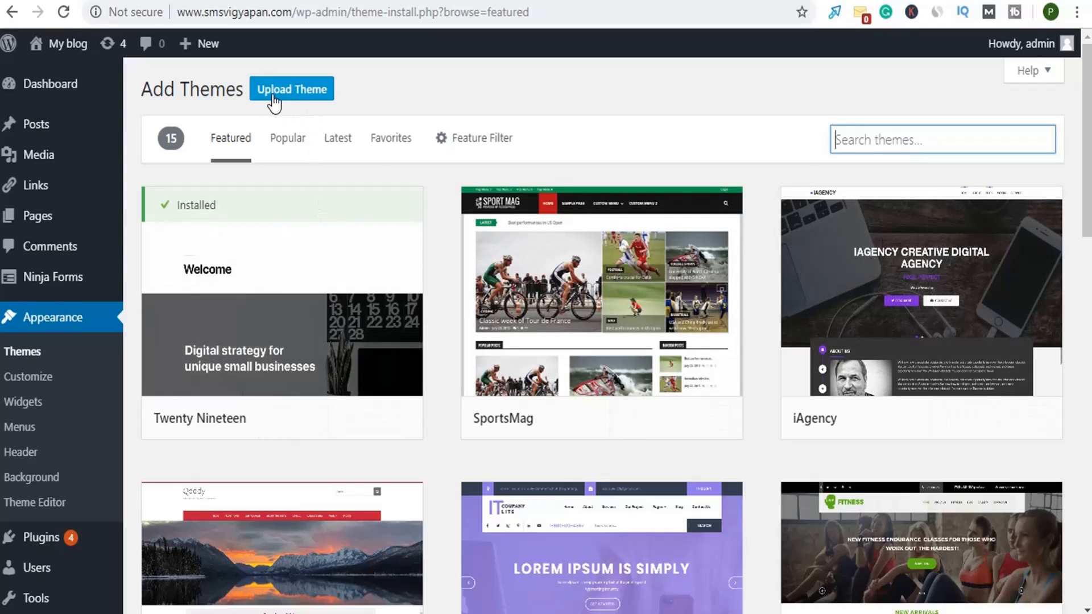
click(274, 97)
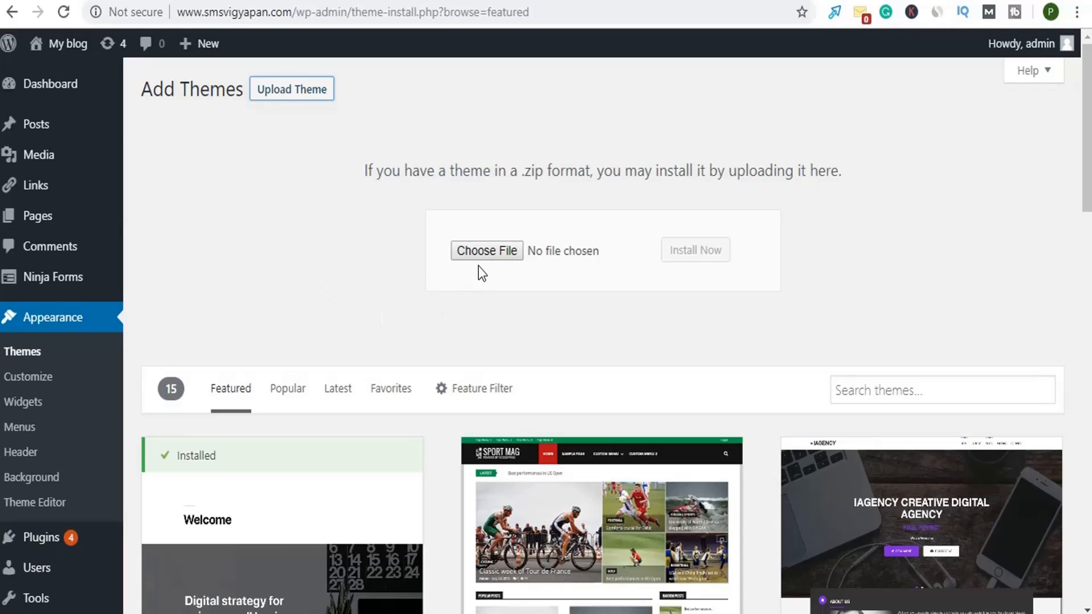
- Choose mh-magazine.zip from the E book folder on USB Drive (G:) and install it as a theme
click(493, 255)
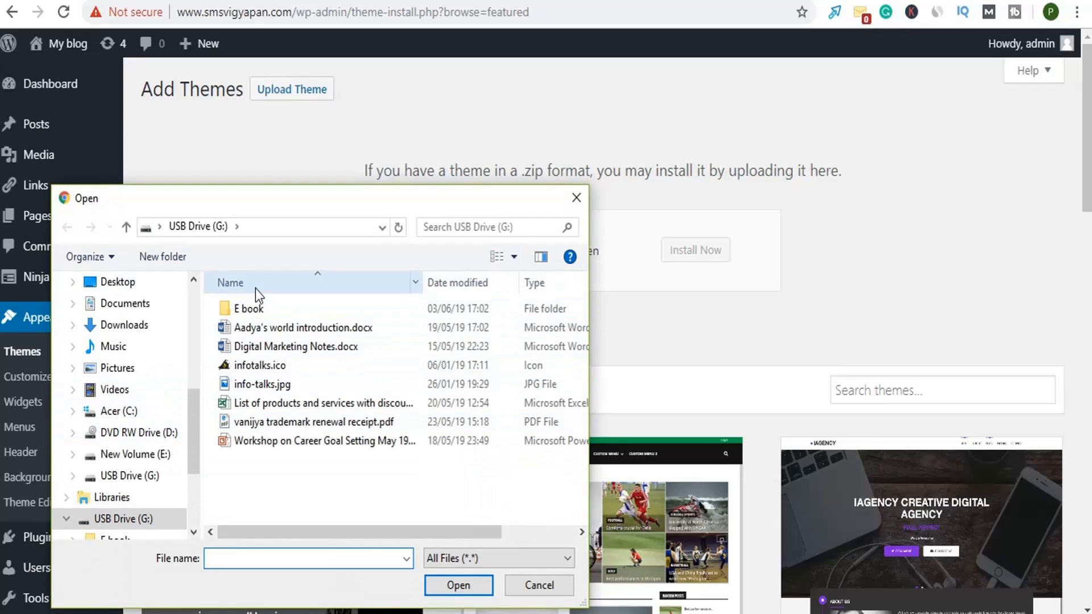
double_click(251, 308)
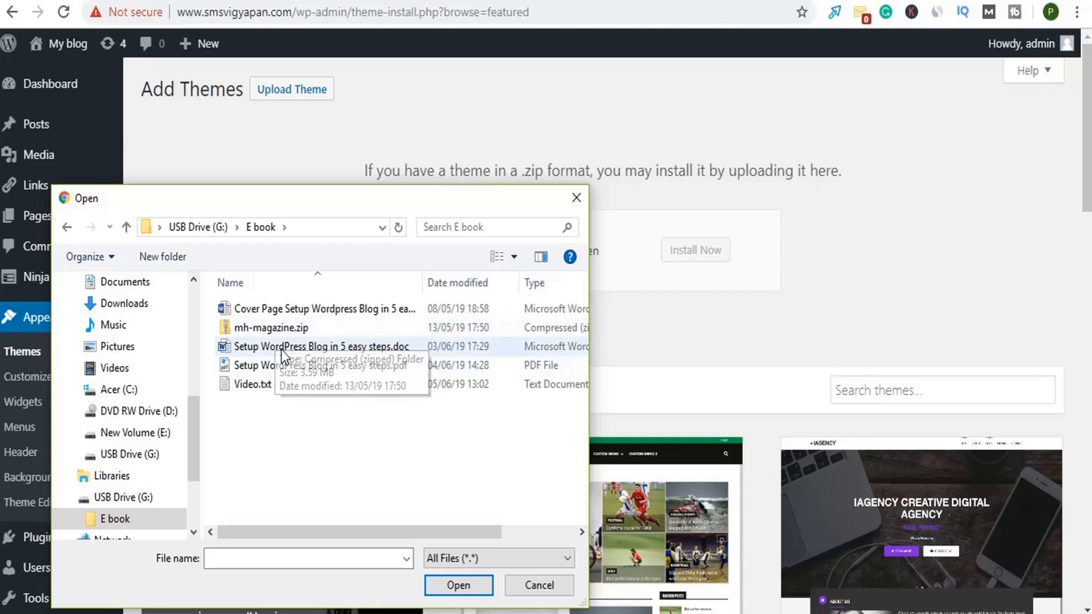
click(245, 328)
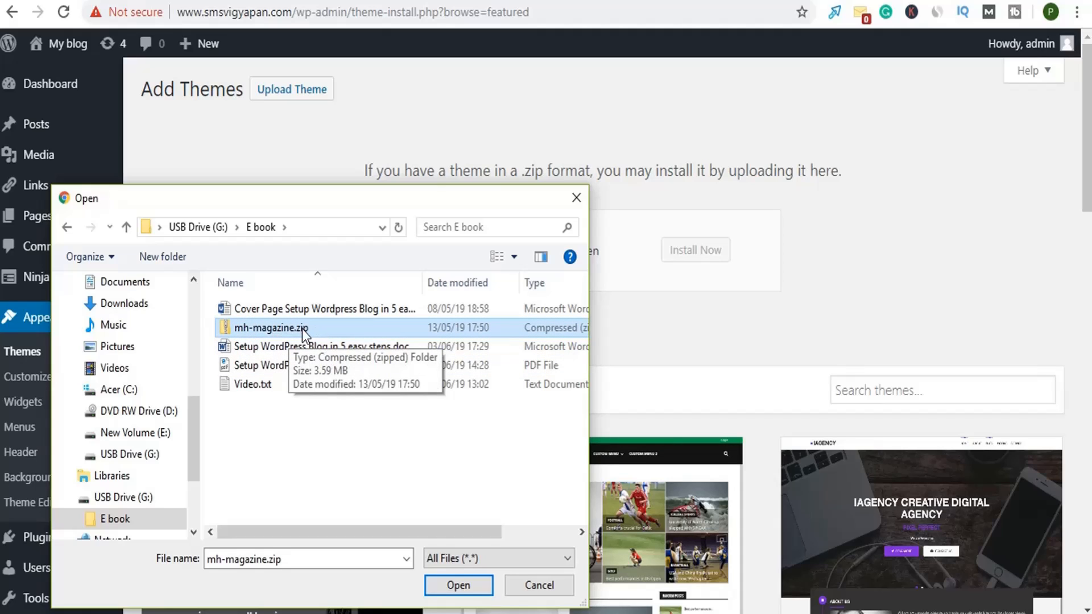
click(453, 585)
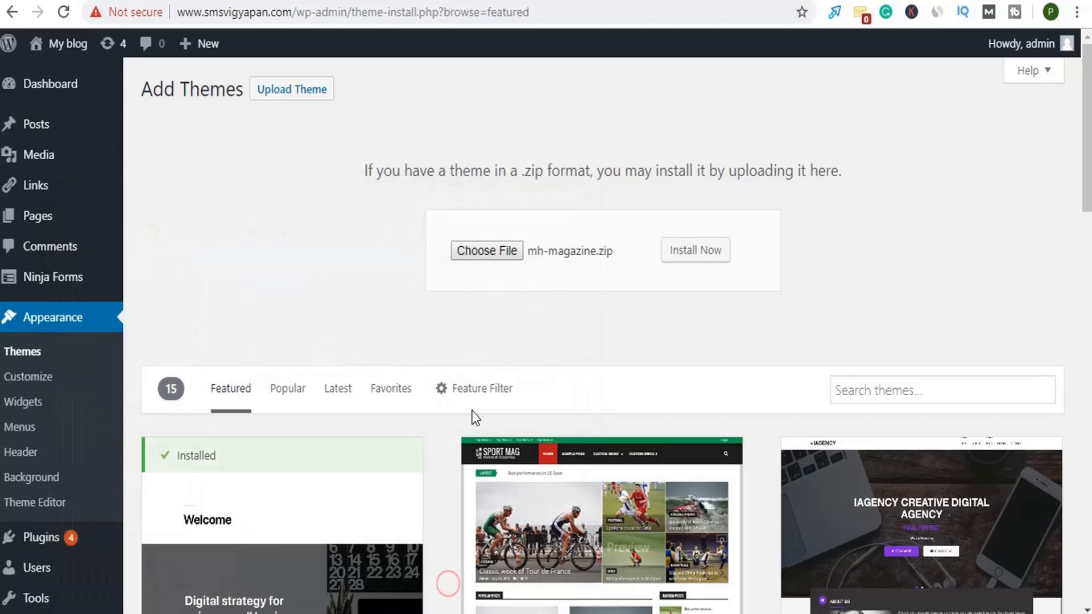
click(702, 256)
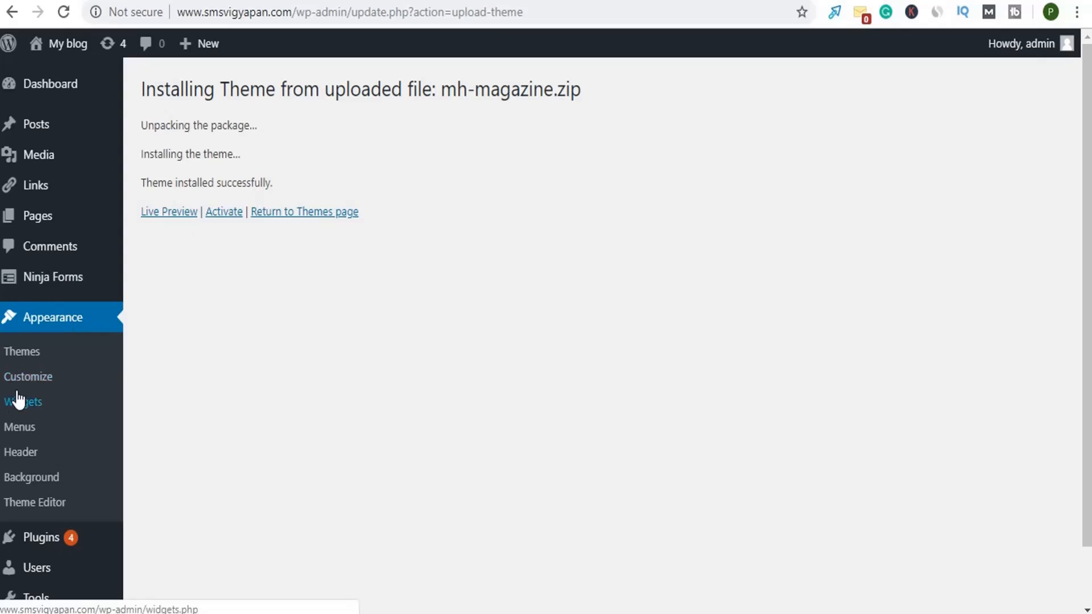
- Check the installed themes list and revisit the theme upload option for new themes
click(34, 361)
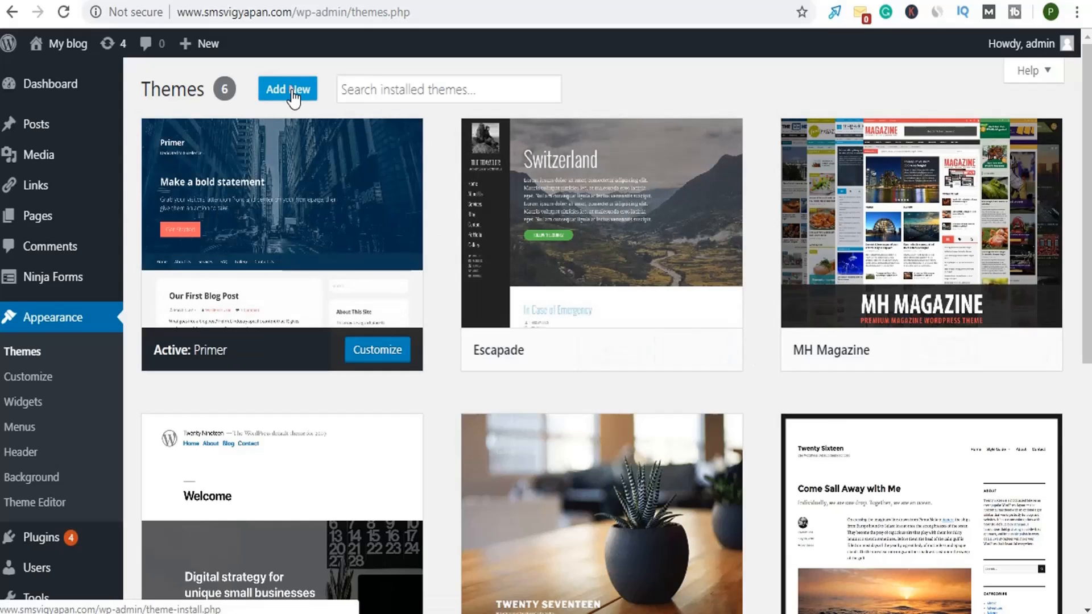
click(293, 92)
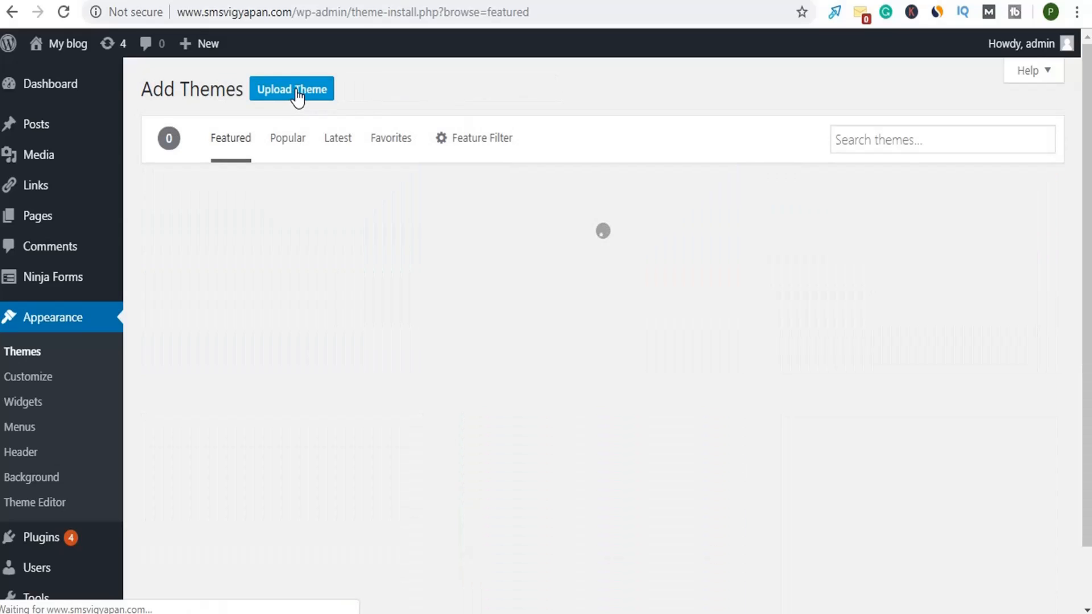
click(297, 97)
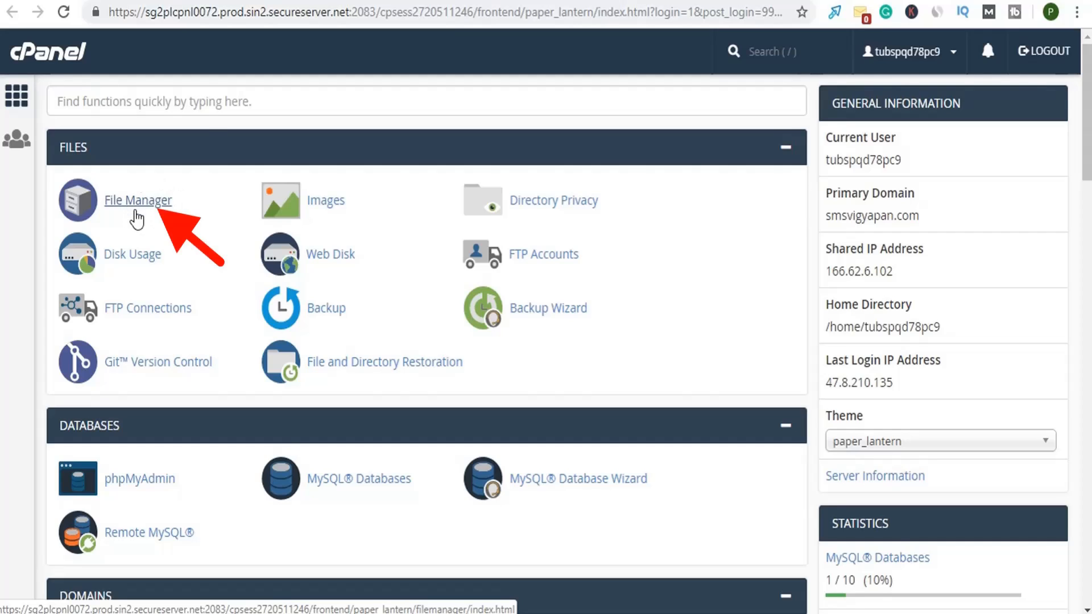
- Switch to the cPanel File Manager, open the public_html/wp-content/themes folder and check it for the mh-magazine folder
click(136, 210)
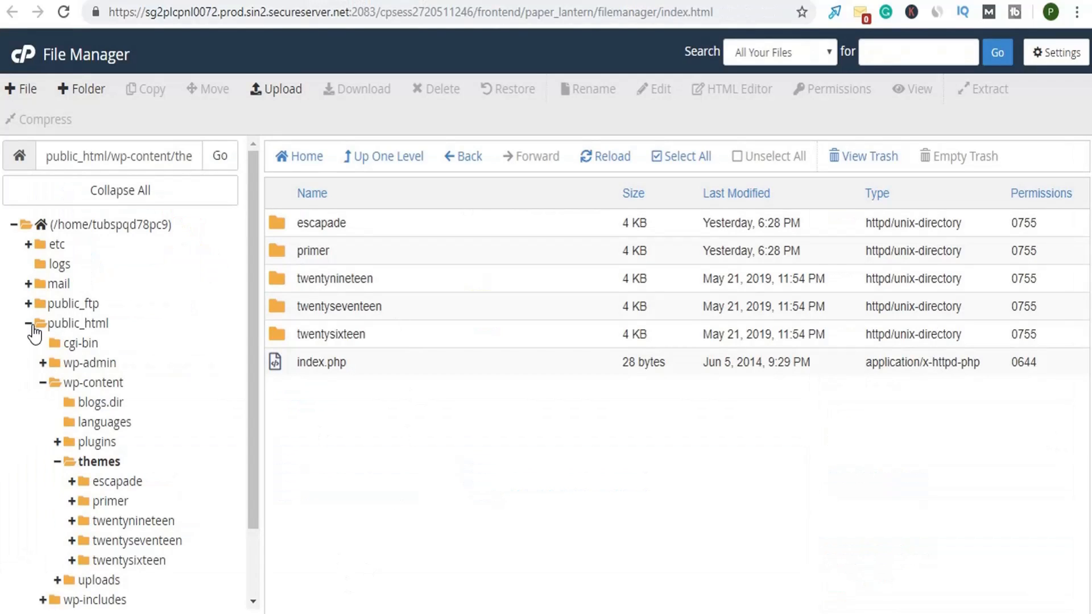
click(28, 324)
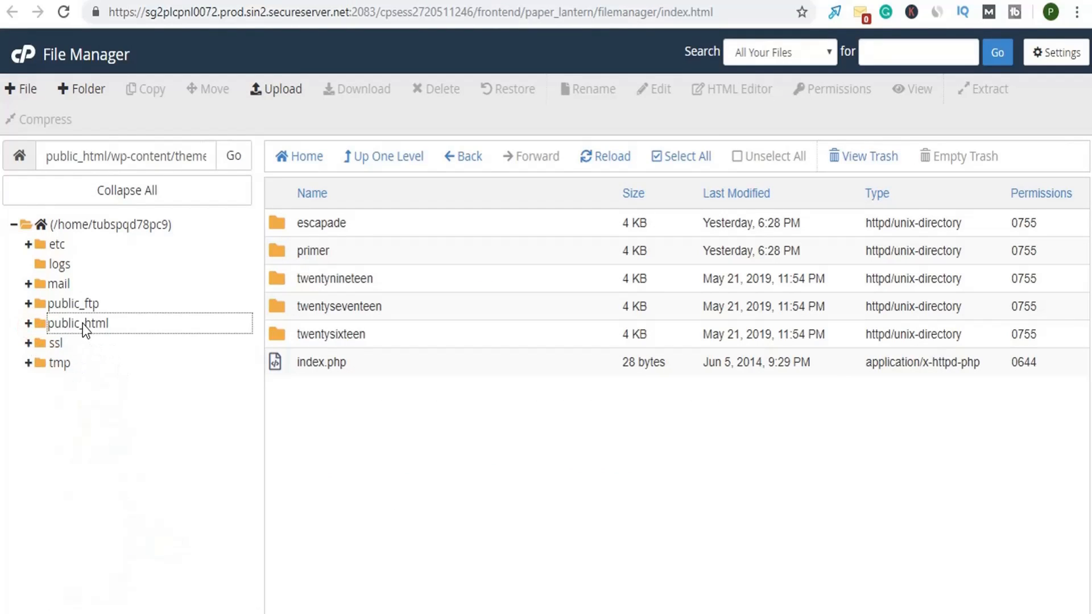
click(79, 324)
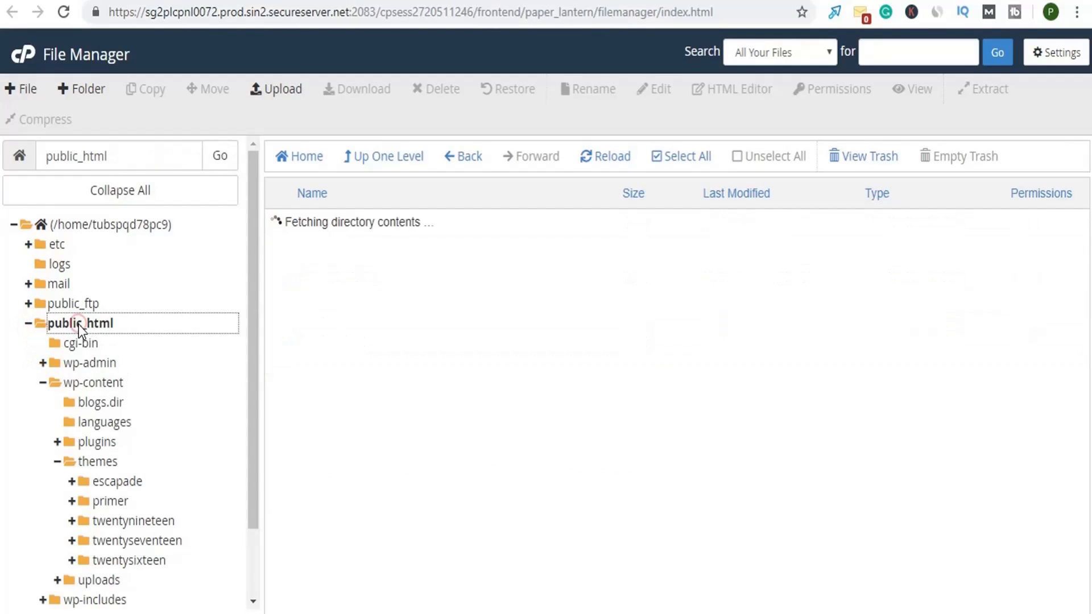
click(72, 384)
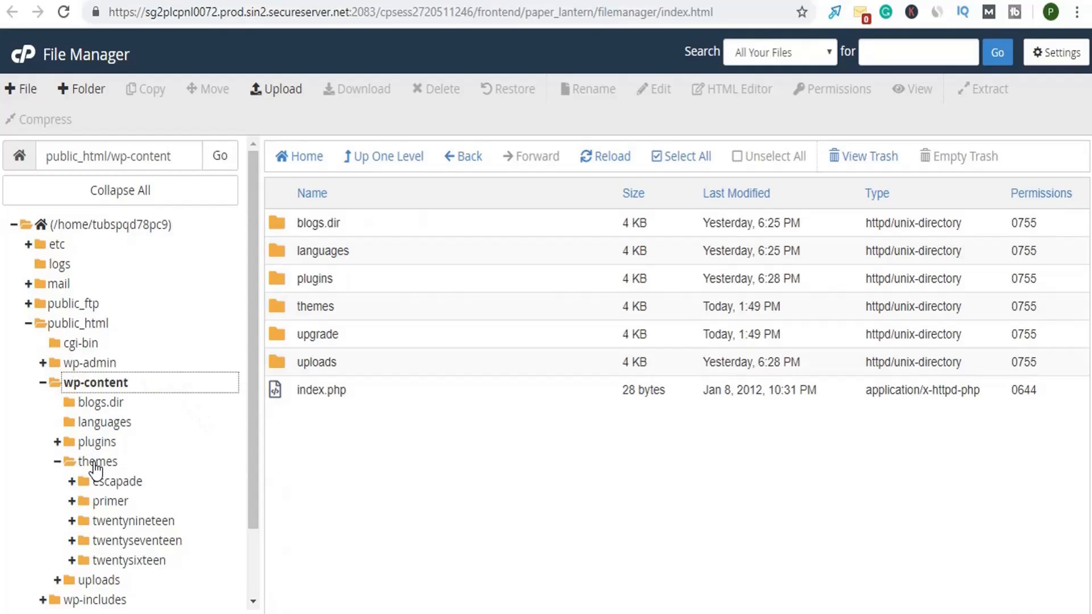
click(95, 463)
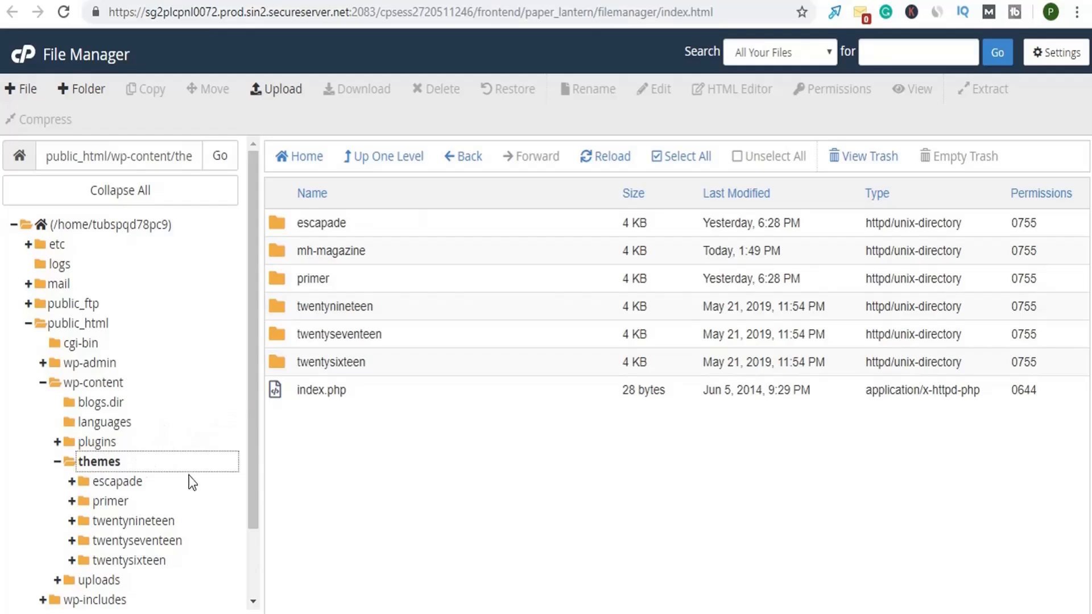
click(310, 252)
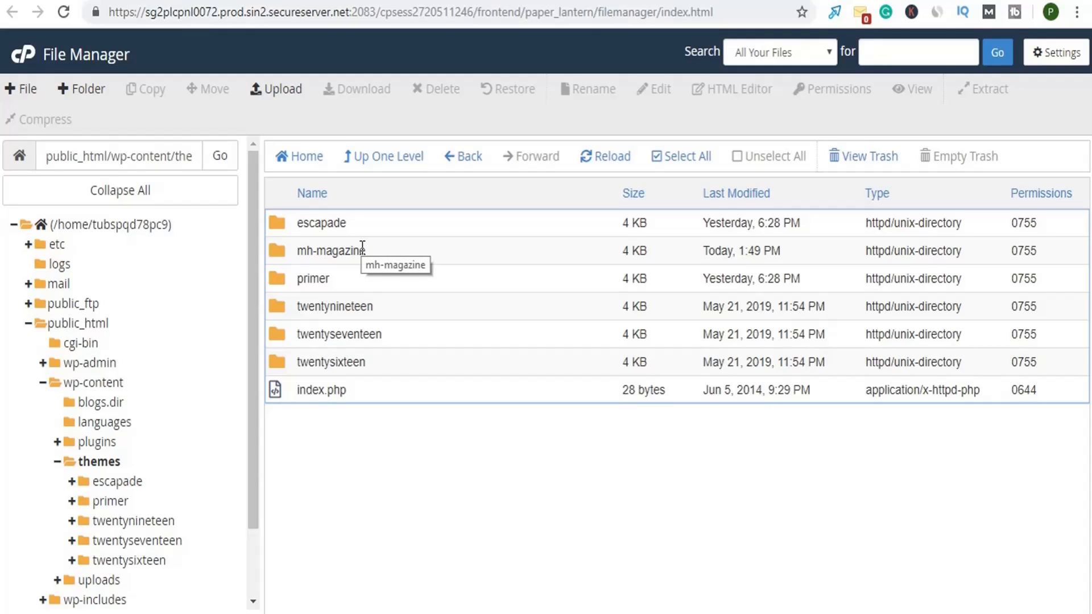
click(426, 510)
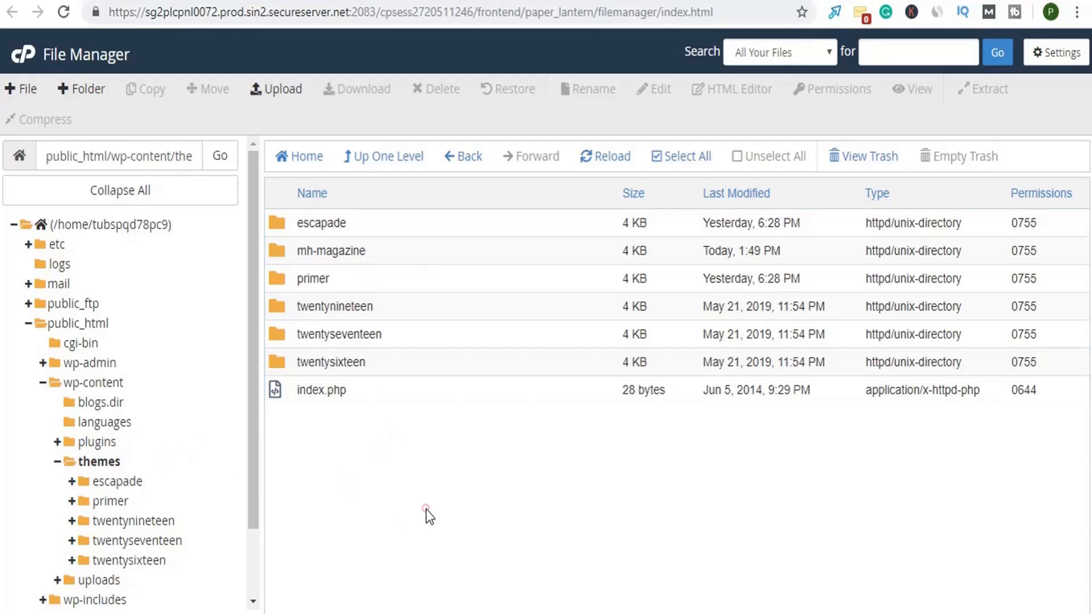
- Upload mh-magazine.zip from the E book folder to wp-content/themes, reload the listing and select the uploaded archive
click(279, 91)
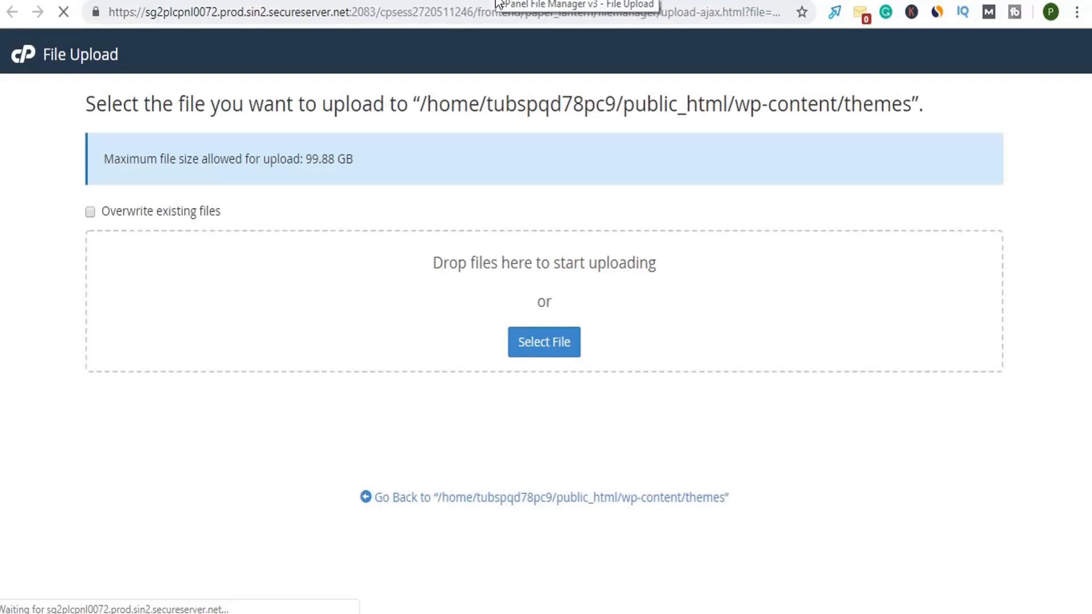
click(555, 348)
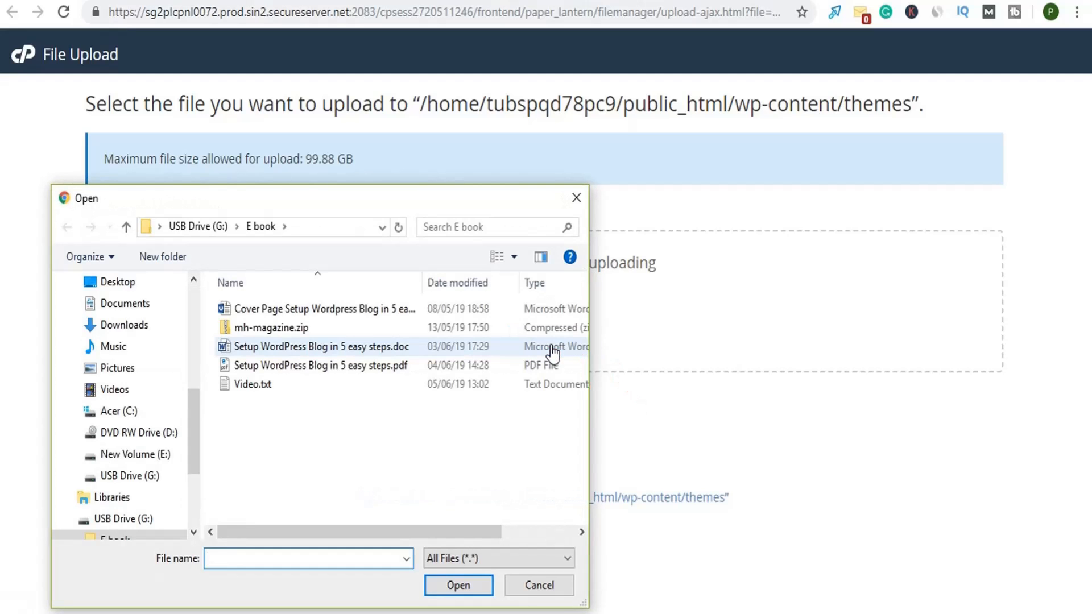
double_click(291, 330)
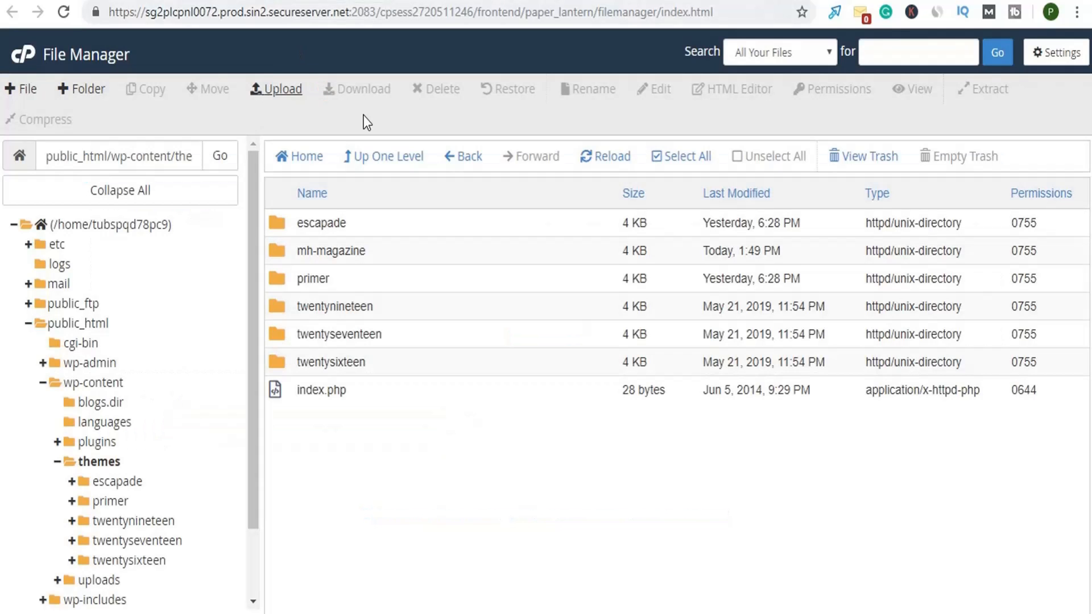
click(605, 160)
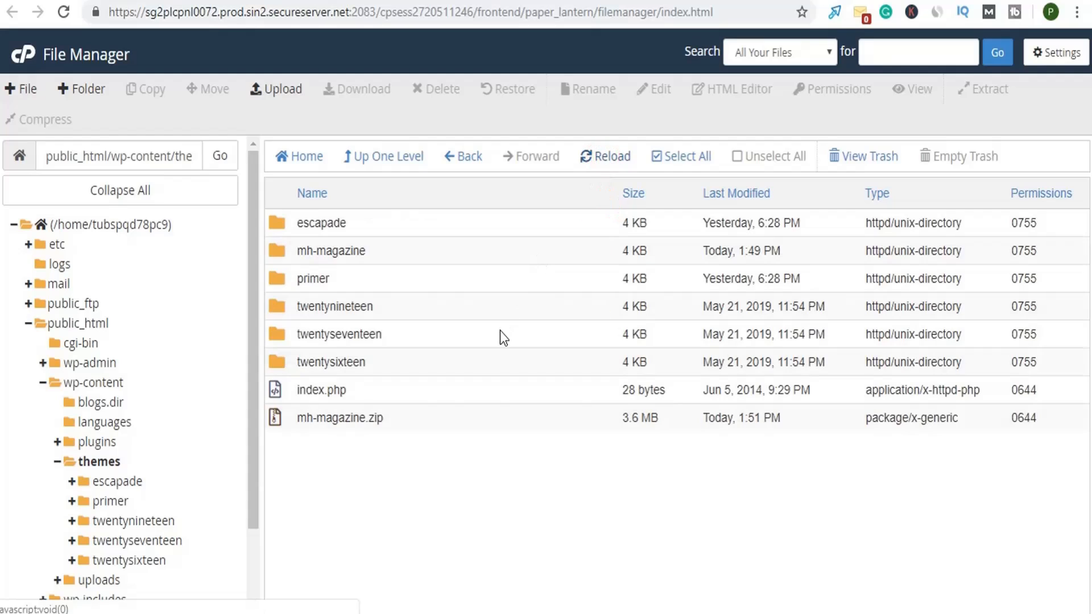
click(295, 422)
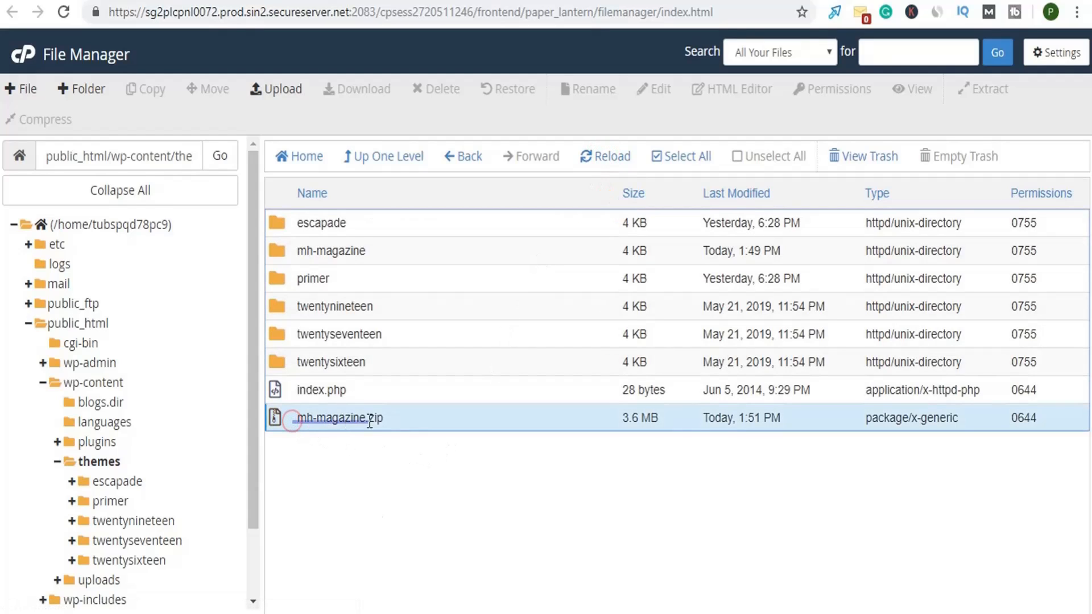
- Compare the mh-magazine folder with mh-magazine.zip in the themes directory and view the file actions available for the archive
click(362, 255)
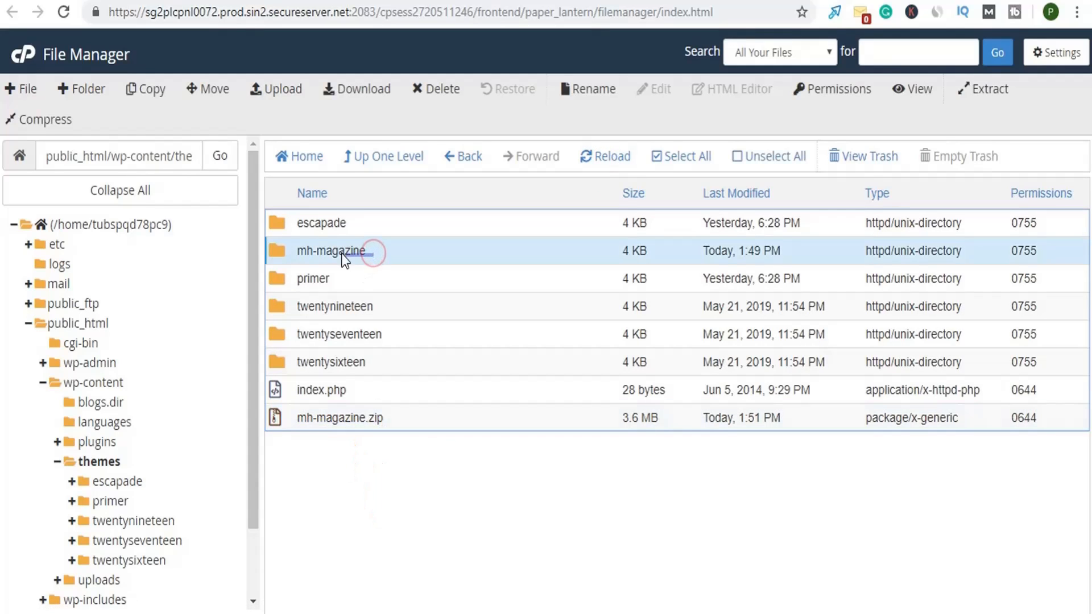
click(368, 443)
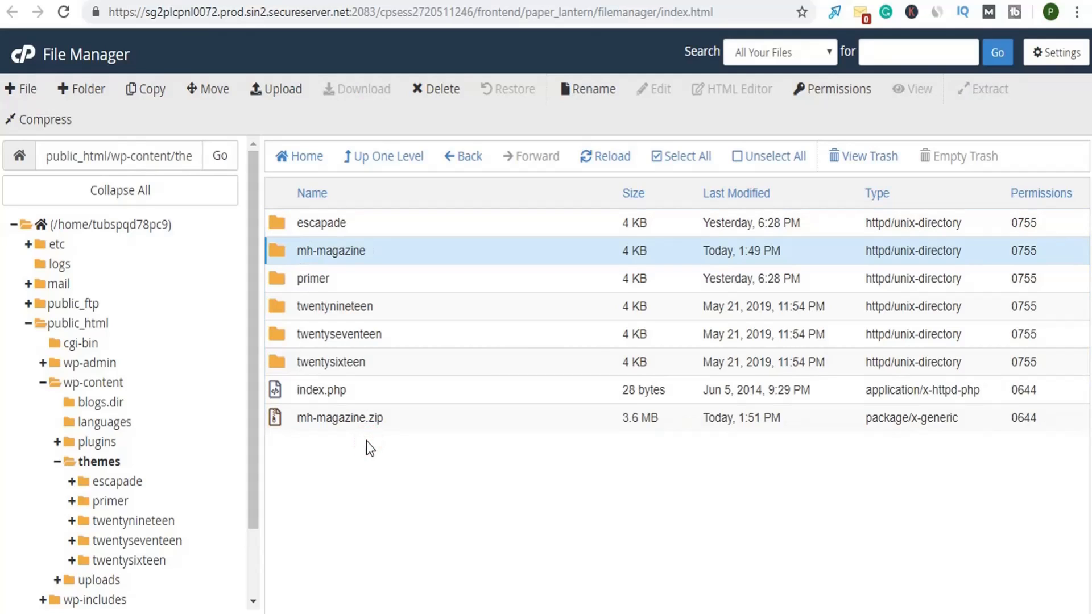
click(357, 419)
right_click(356, 418)
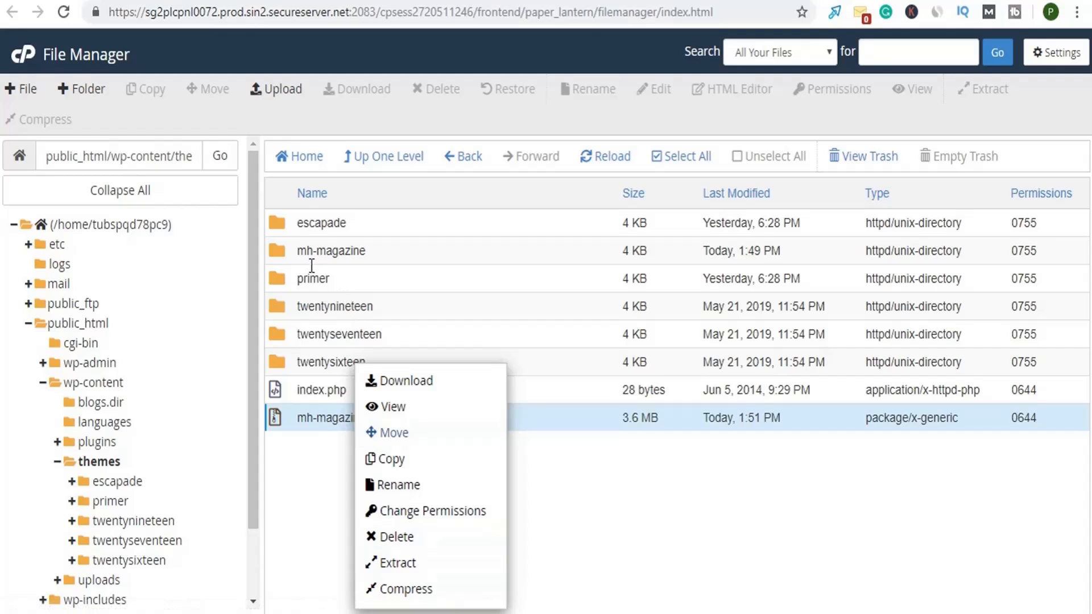
click(300, 254)
drag(300, 253, 372, 255)
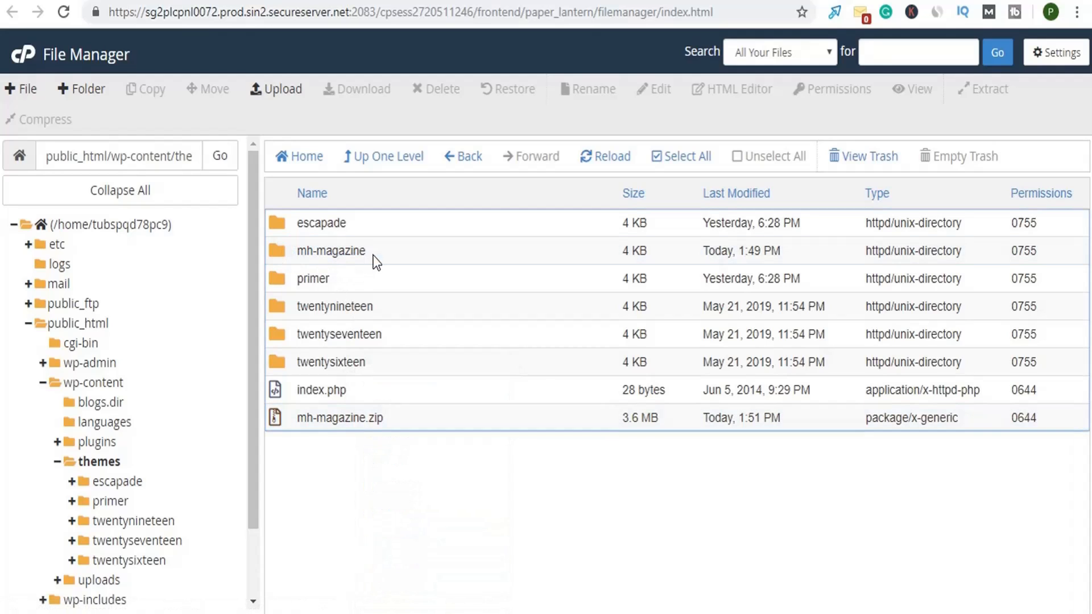
right_click(365, 418)
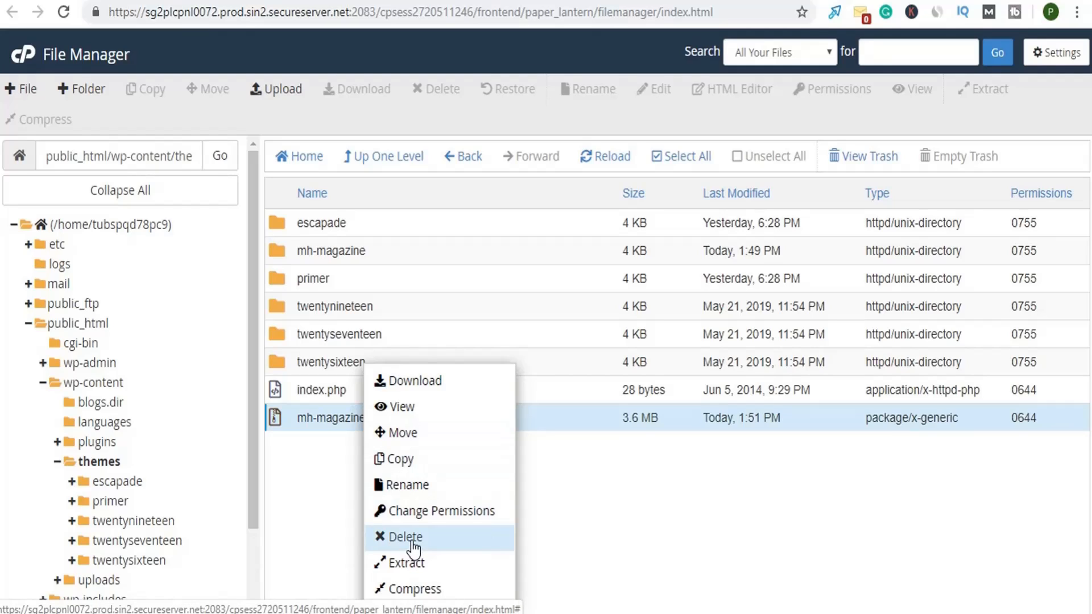
click(313, 483)
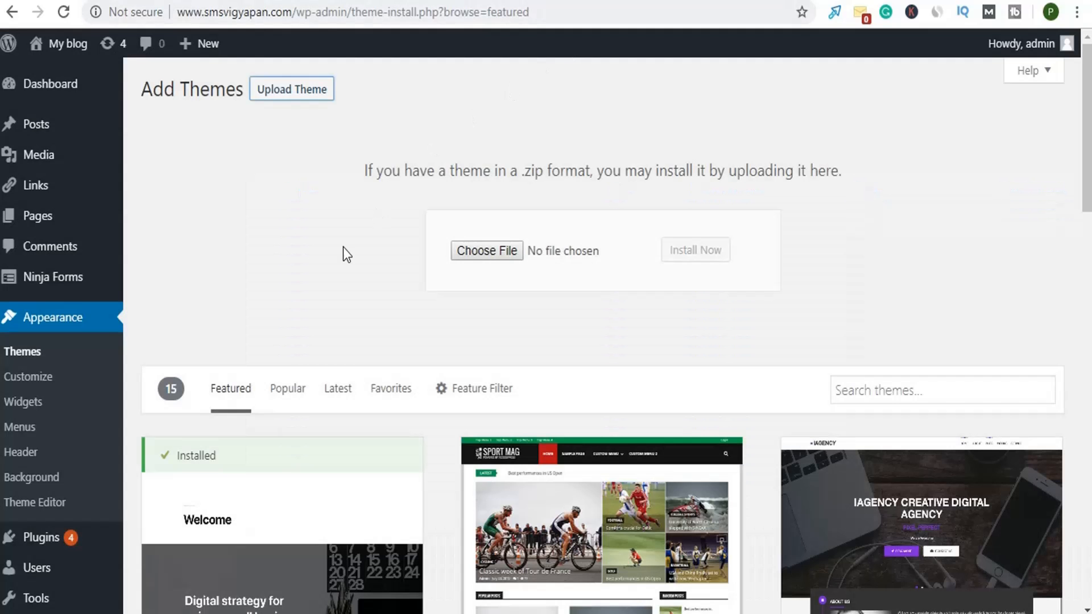
- Return to the WordPress dashboard, activate MH Magazine from the installed themes, and reload the site's front page to view it
scroll(346, 248, down, 5)
scroll(345, 246, up, 5)
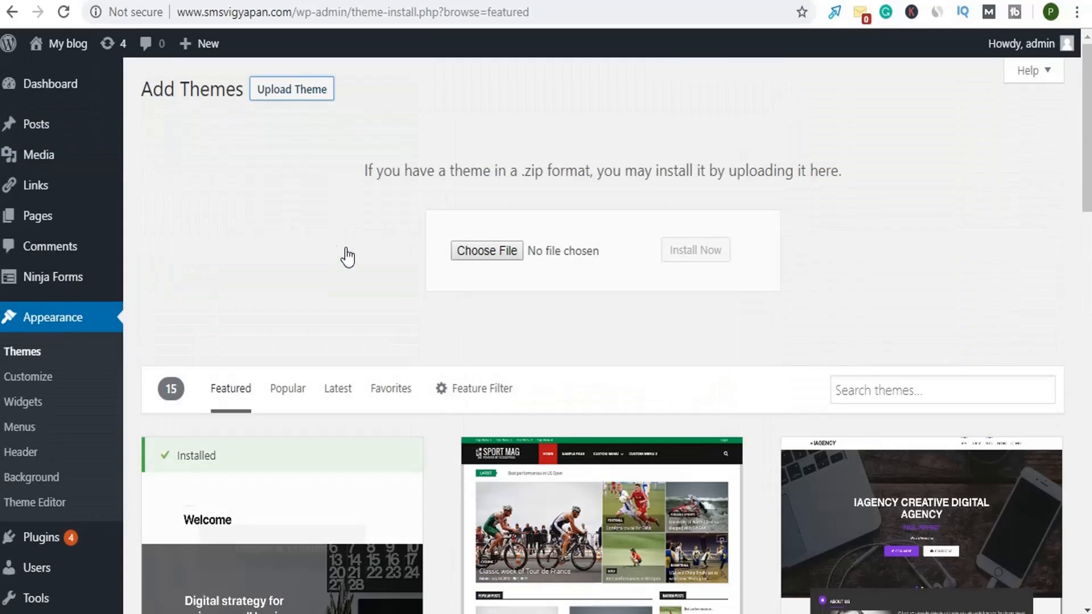
click(30, 354)
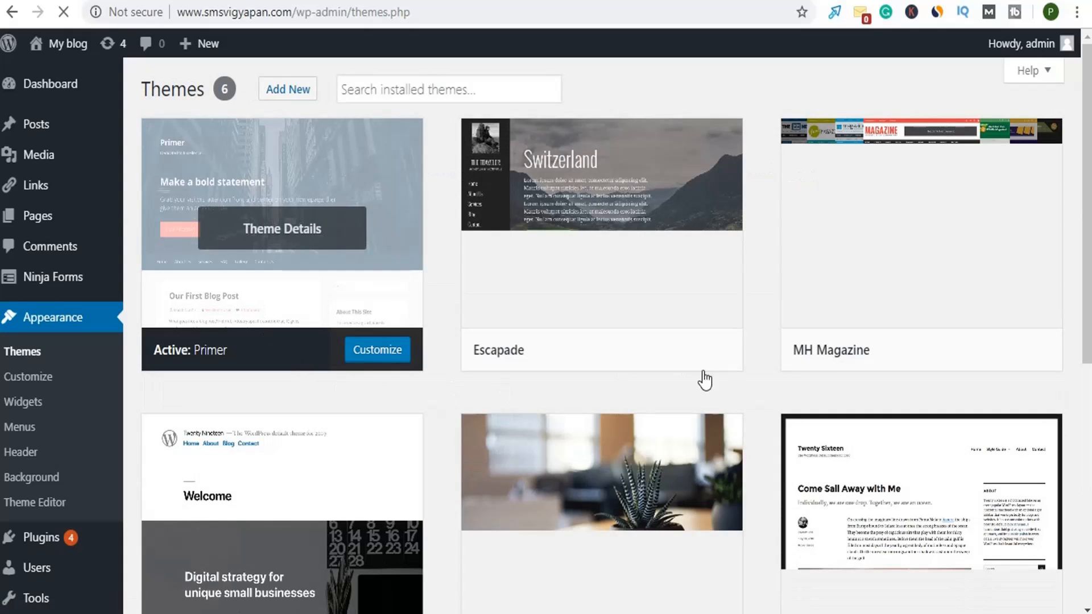
mouse_move(849, 335)
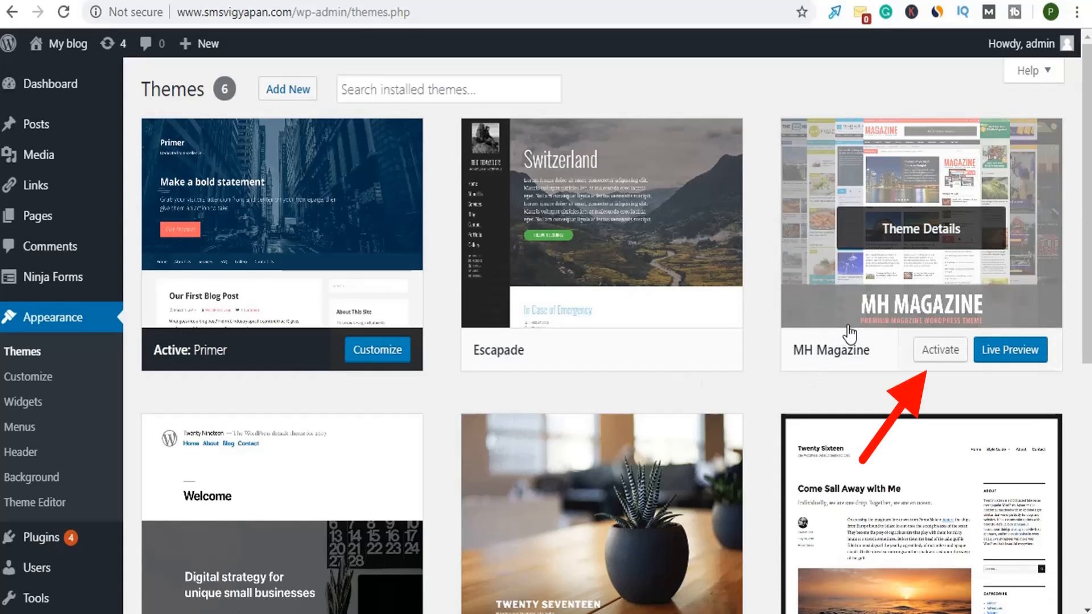
click(940, 353)
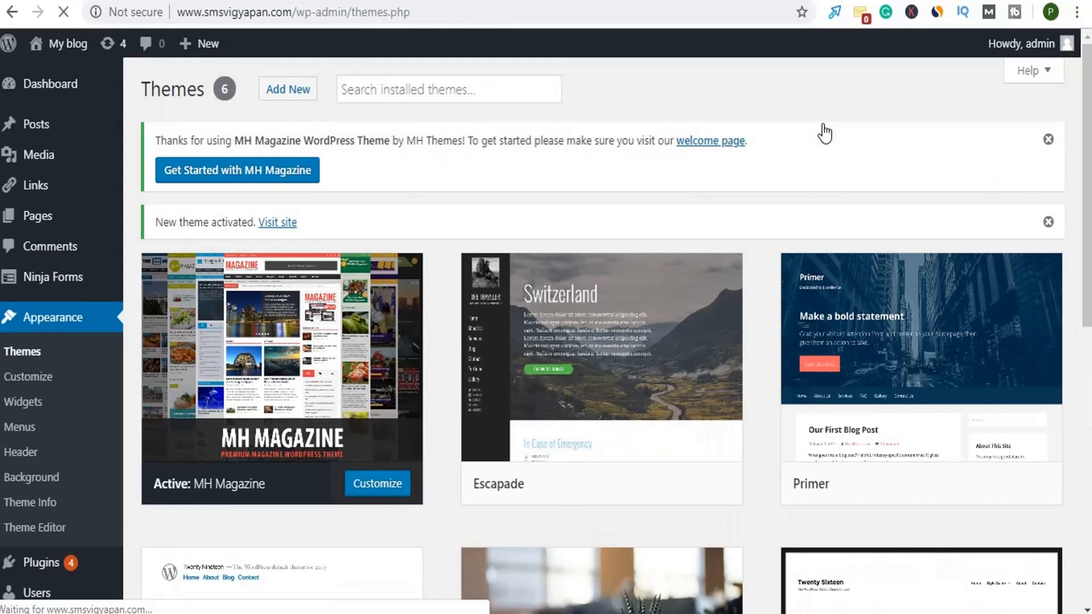
click(449, 1)
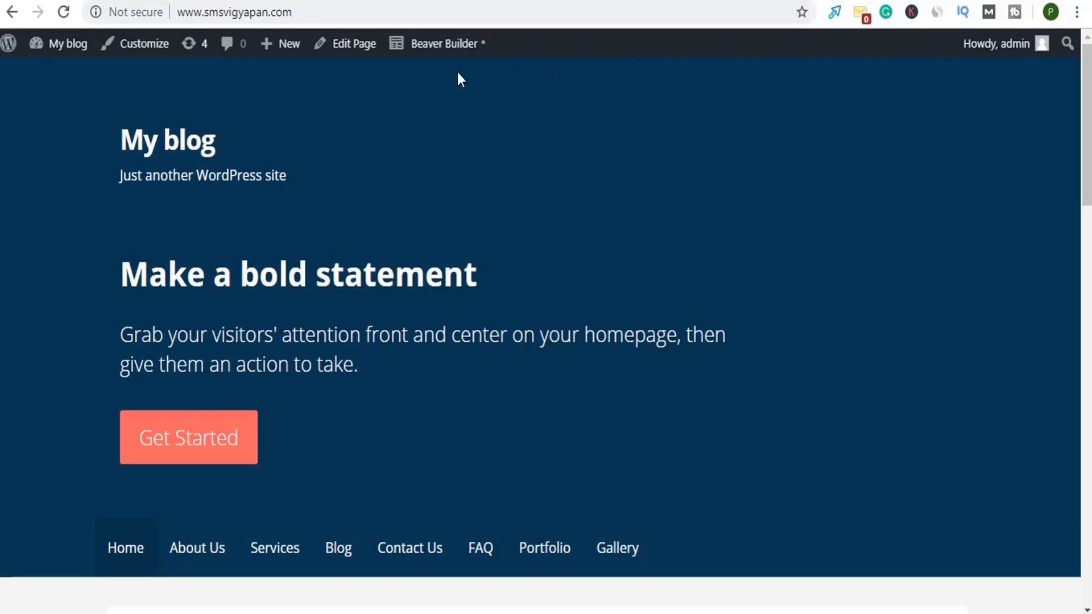
click(63, 12)
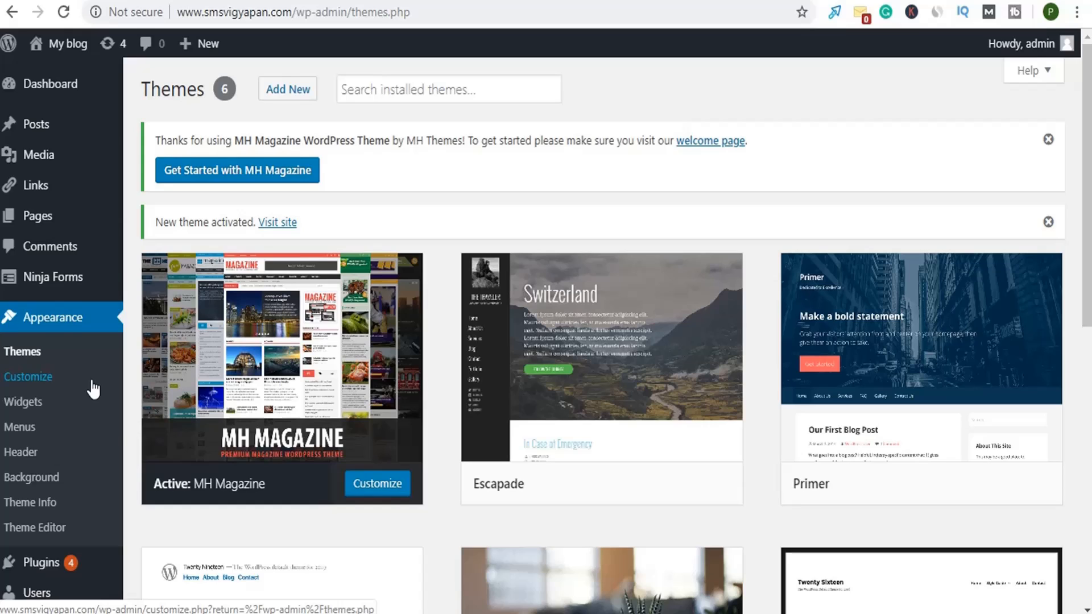
- Open the General theme options in the customizer and locate the copyright text in the live site's footer
click(32, 378)
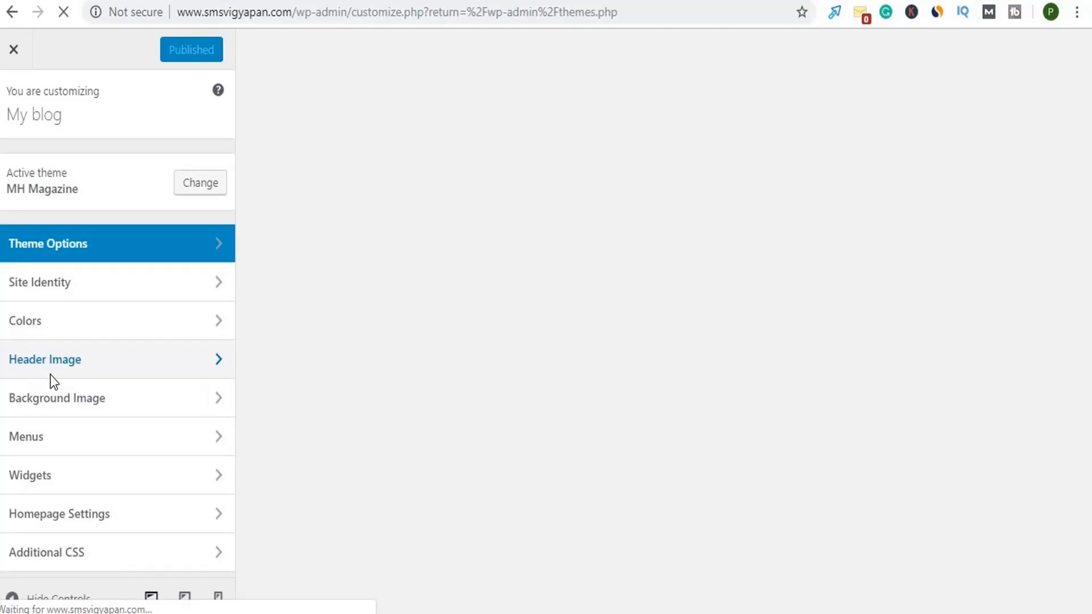
click(83, 245)
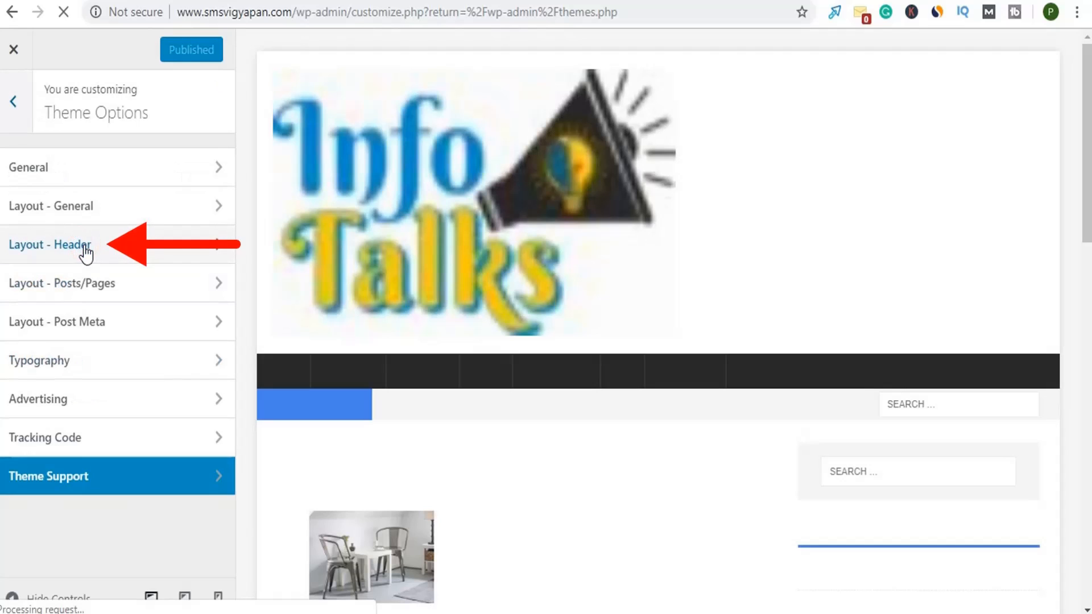
click(112, 170)
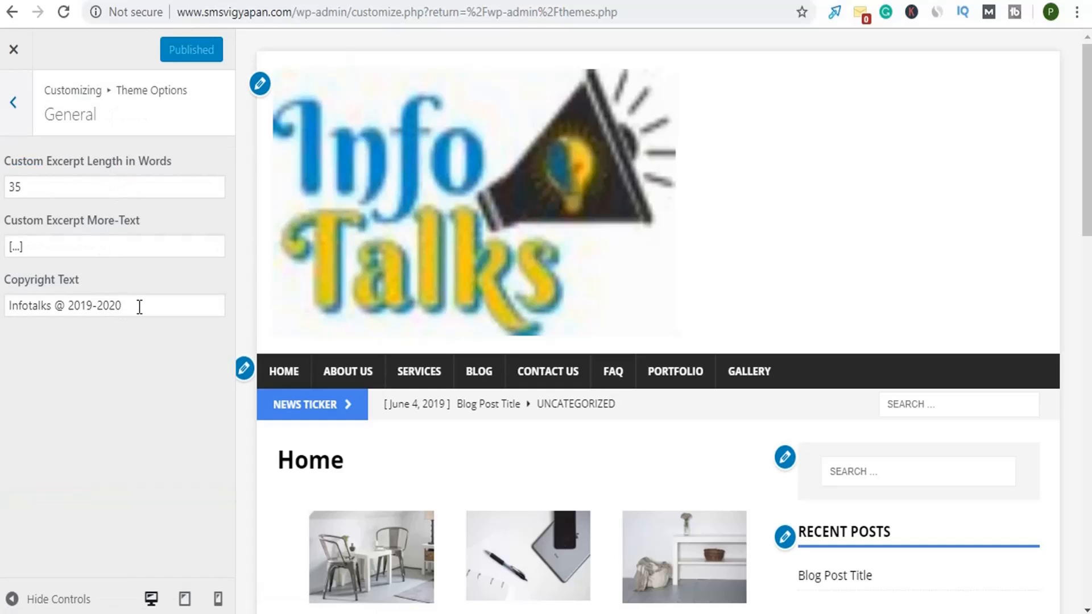
triple_click(138, 306)
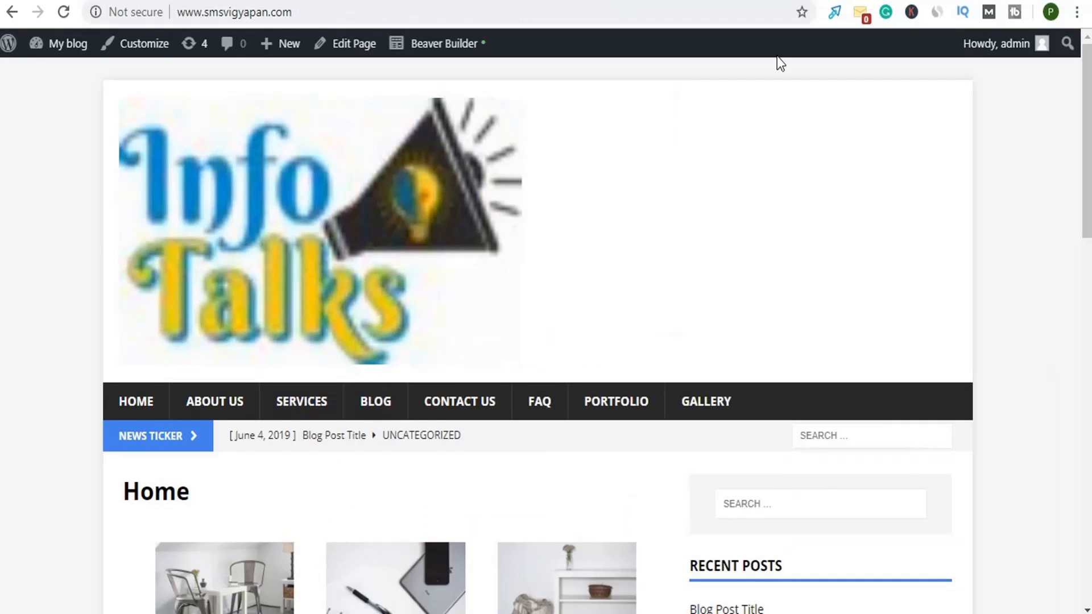
scroll(534, 213, down, 15)
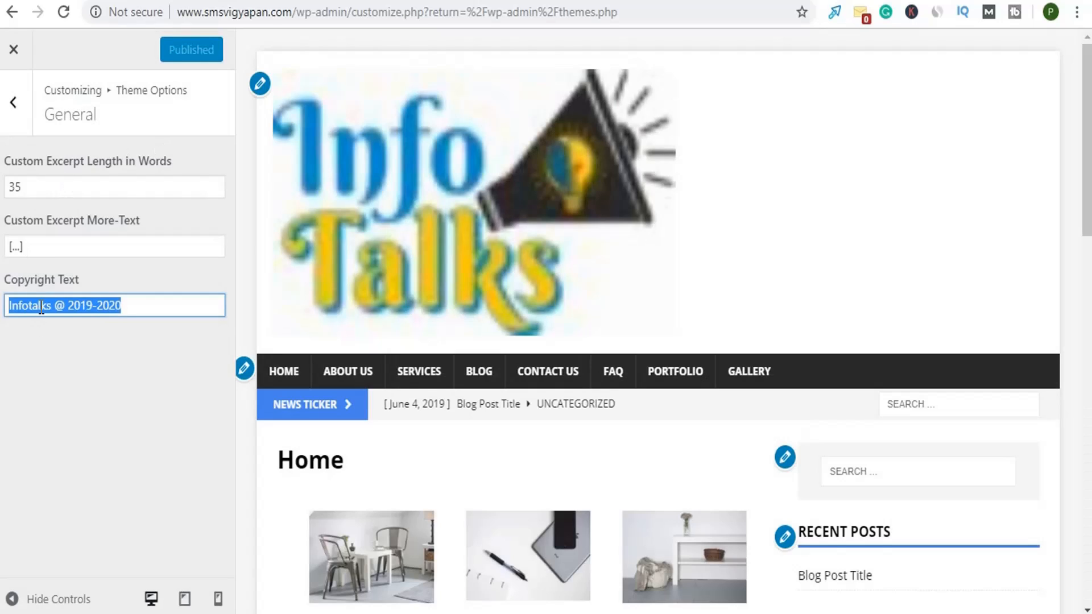
- Set the copyright text to "Demoblogwebsite @ 2019-2020" and publish the change
double_click(42, 308)
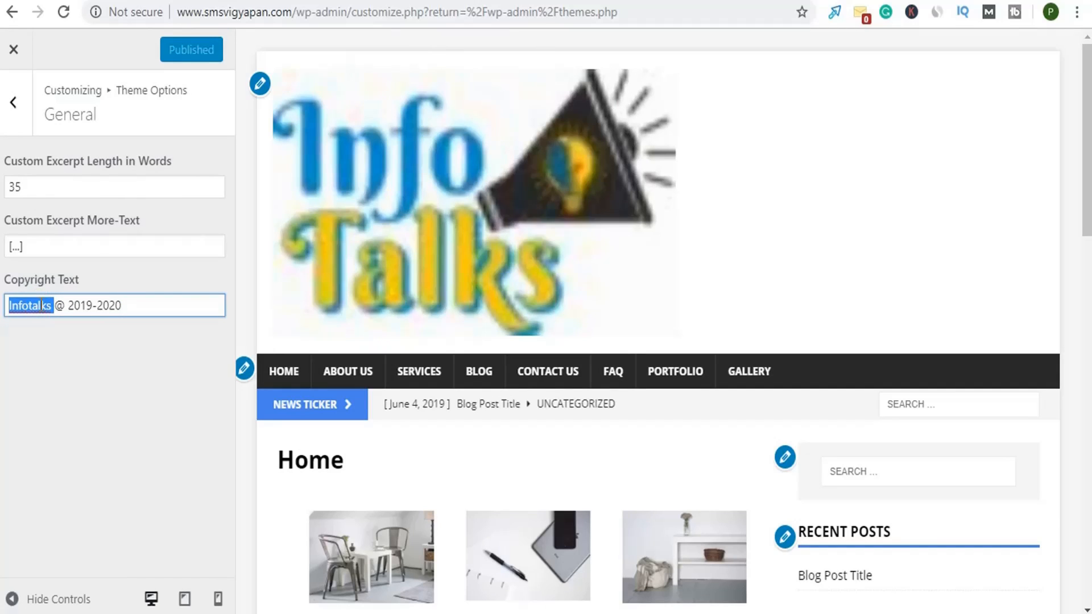
text(Demo)
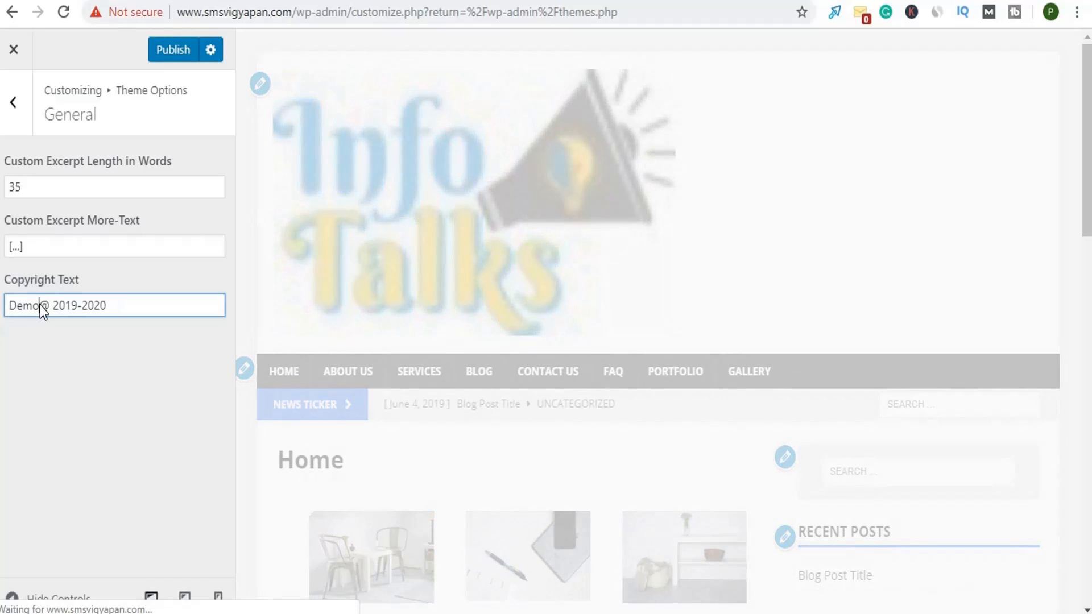
text( blog )
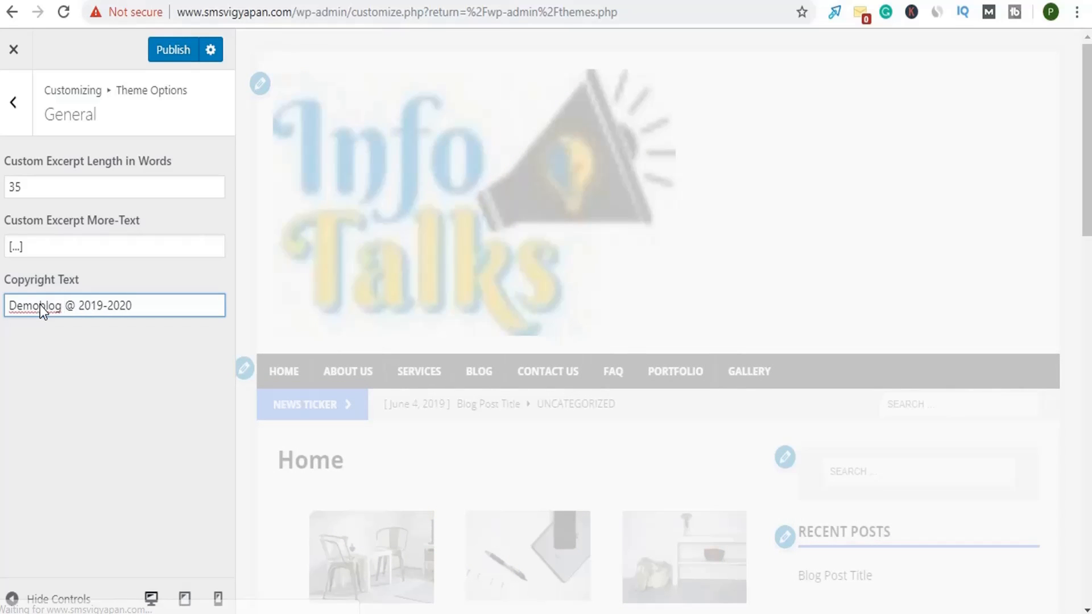
text(web)
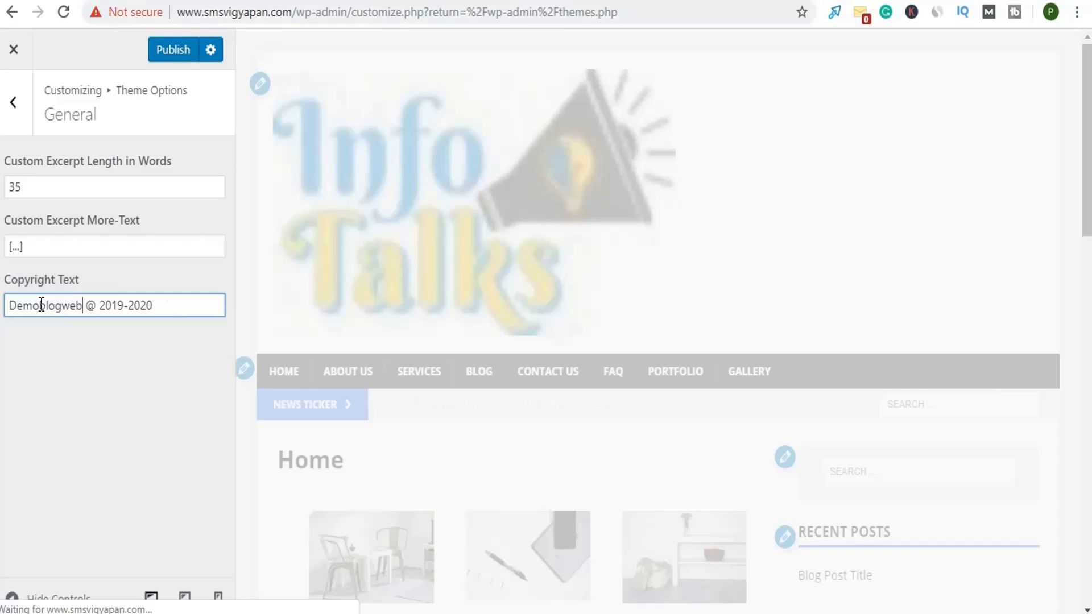
text(site)
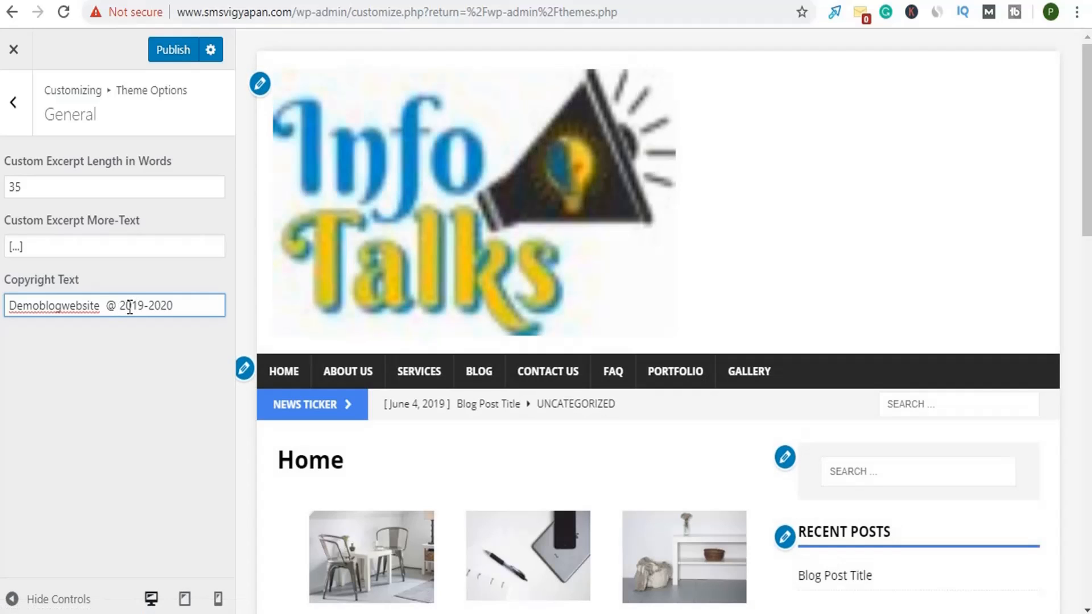
click(183, 60)
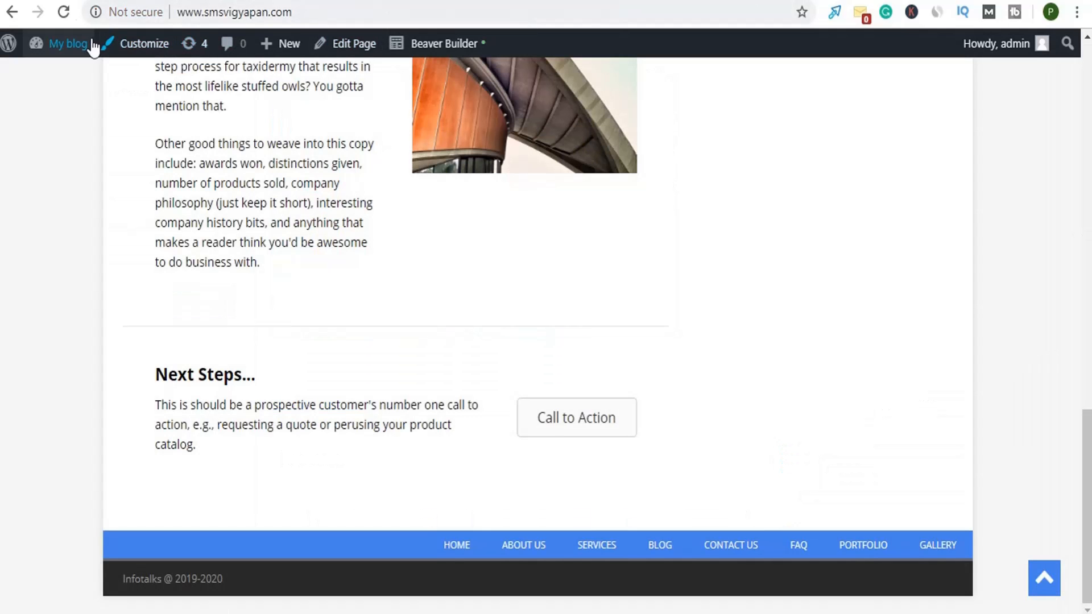
- Reload the live site and check the copyright text in its footer, returning to the customizer
click(67, 14)
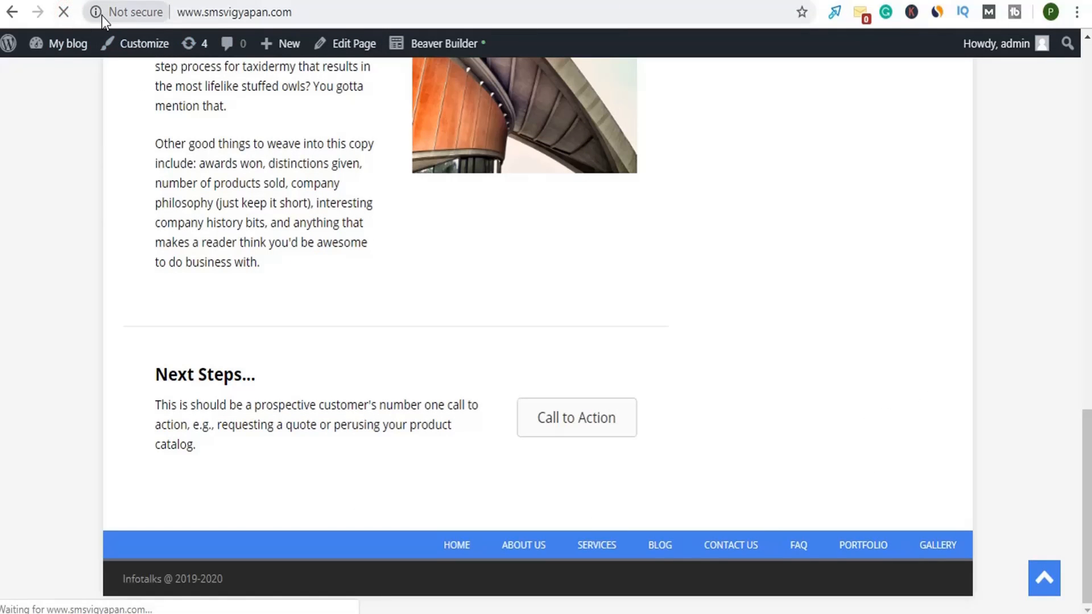
click(653, 0)
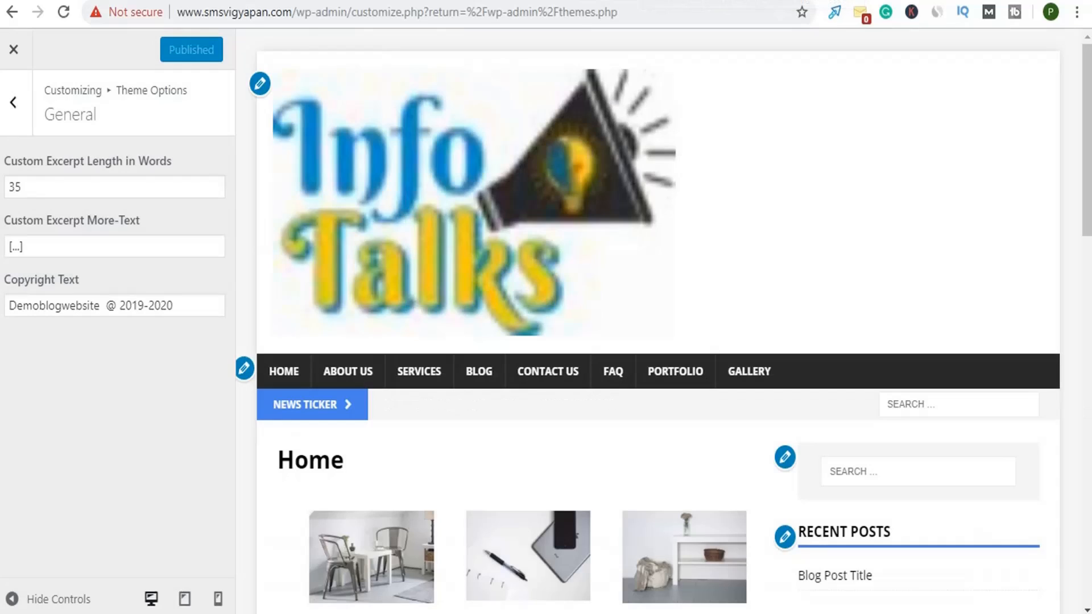
key(ctrl+Tab)
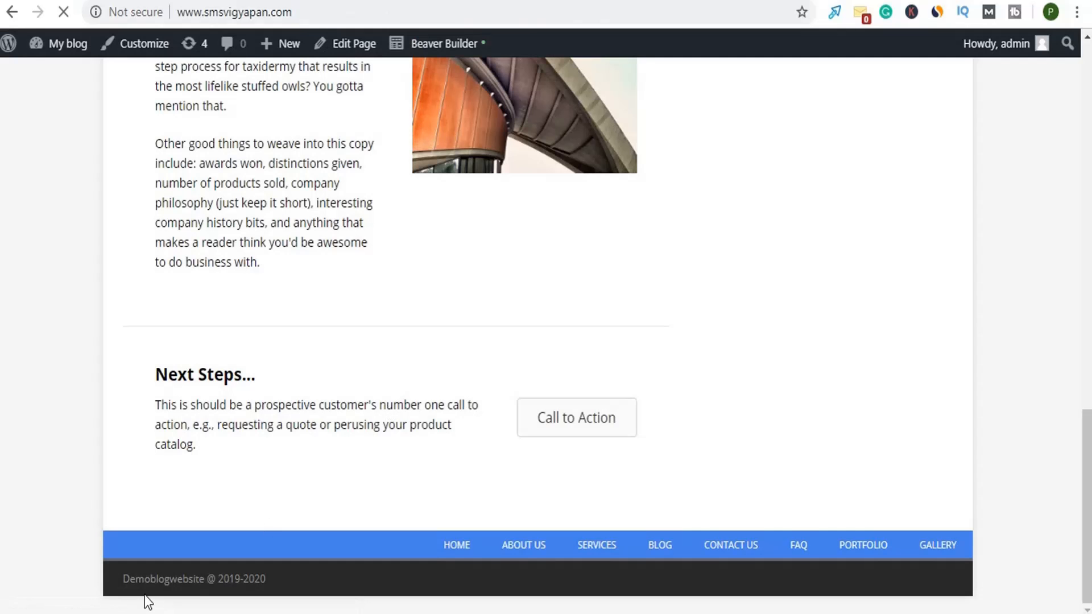
double_click(151, 581)
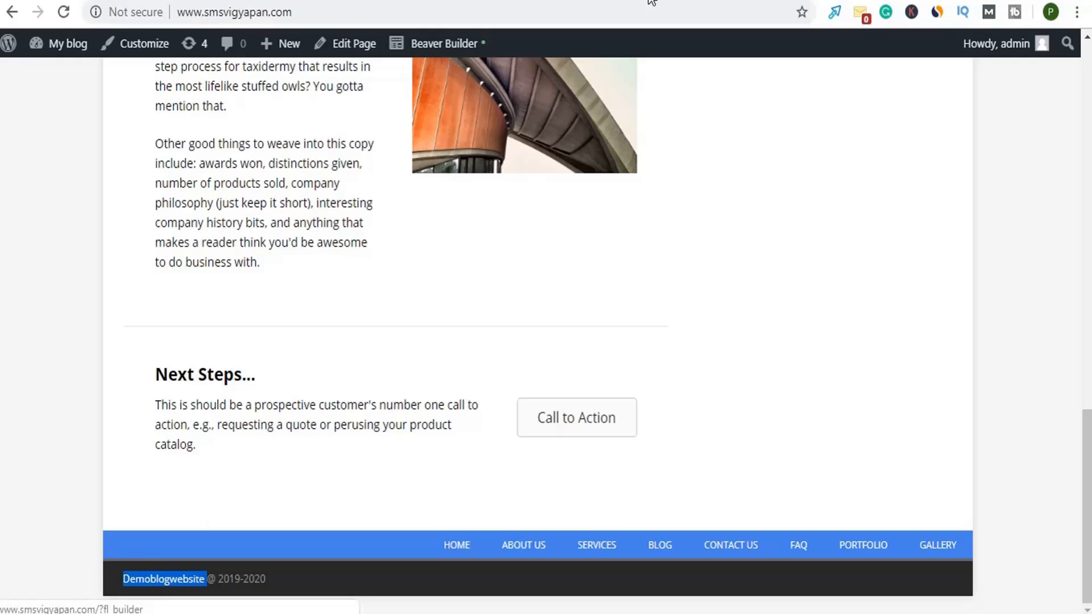
click(482, 1)
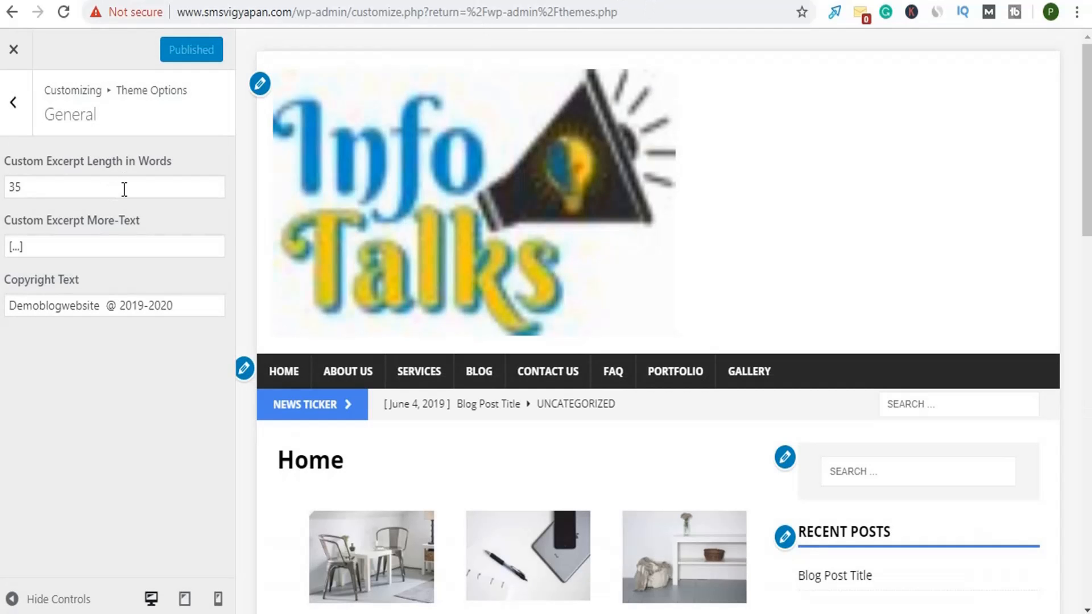
- Open the Layout - General theme options and review the Site Layout choices against the live site, keeping Boxed
click(13, 103)
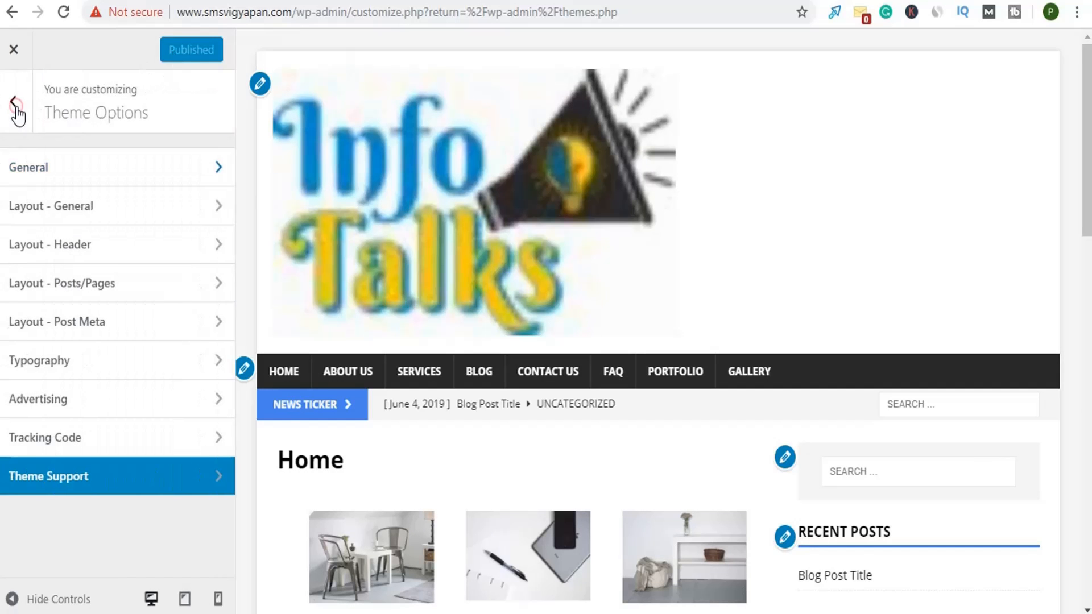
click(74, 210)
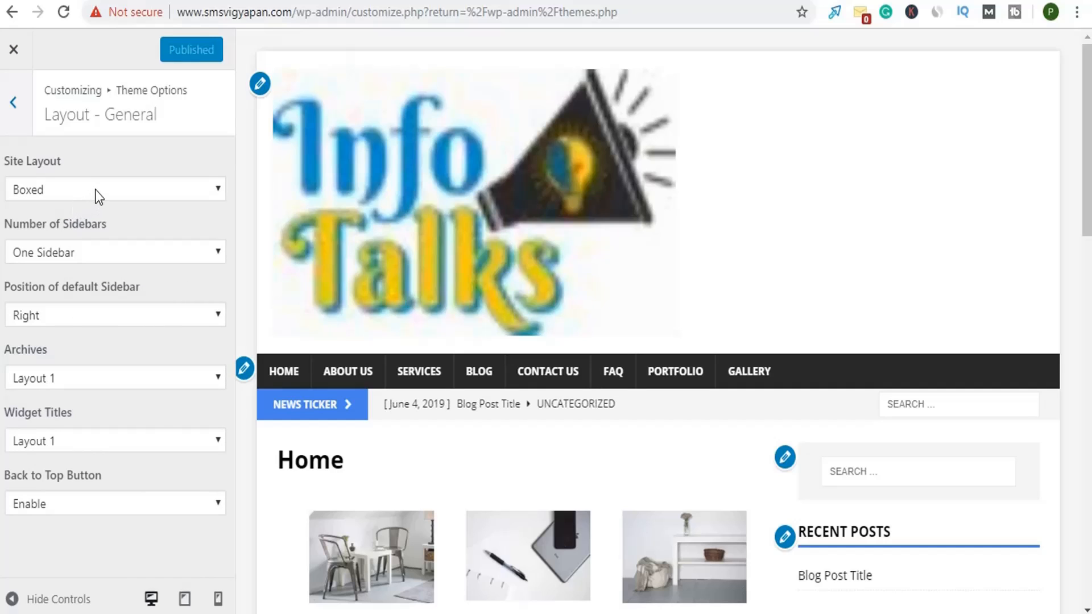
click(94, 189)
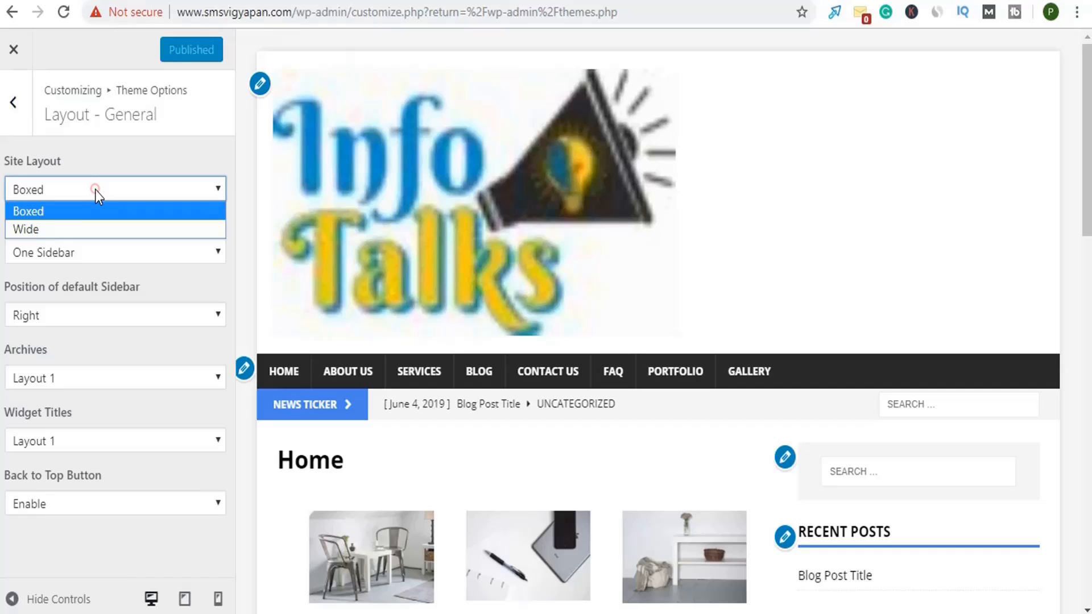
click(79, 213)
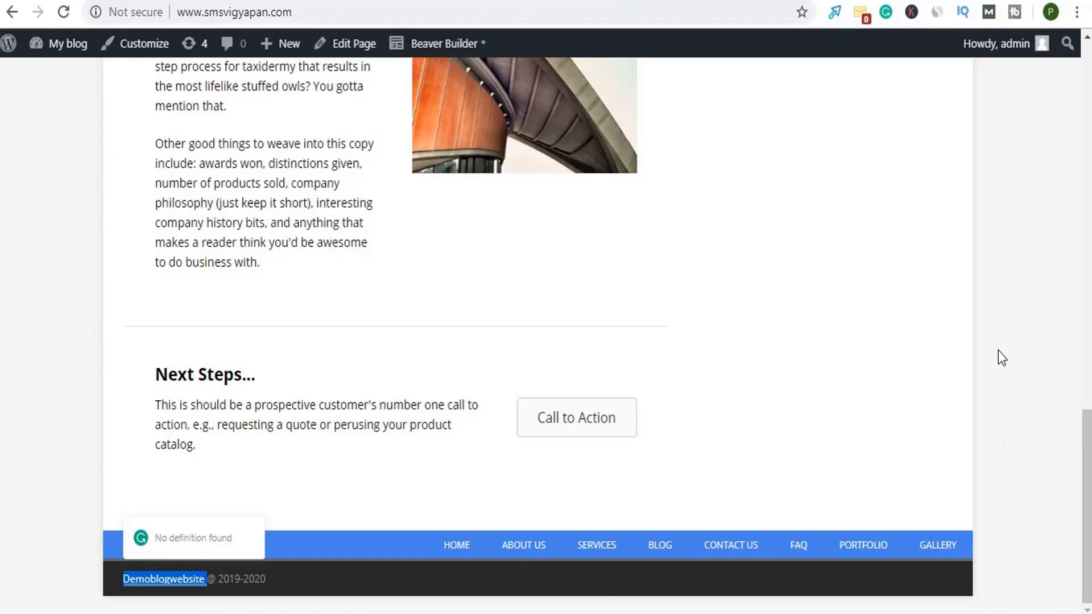
scroll(997, 364, up, 20)
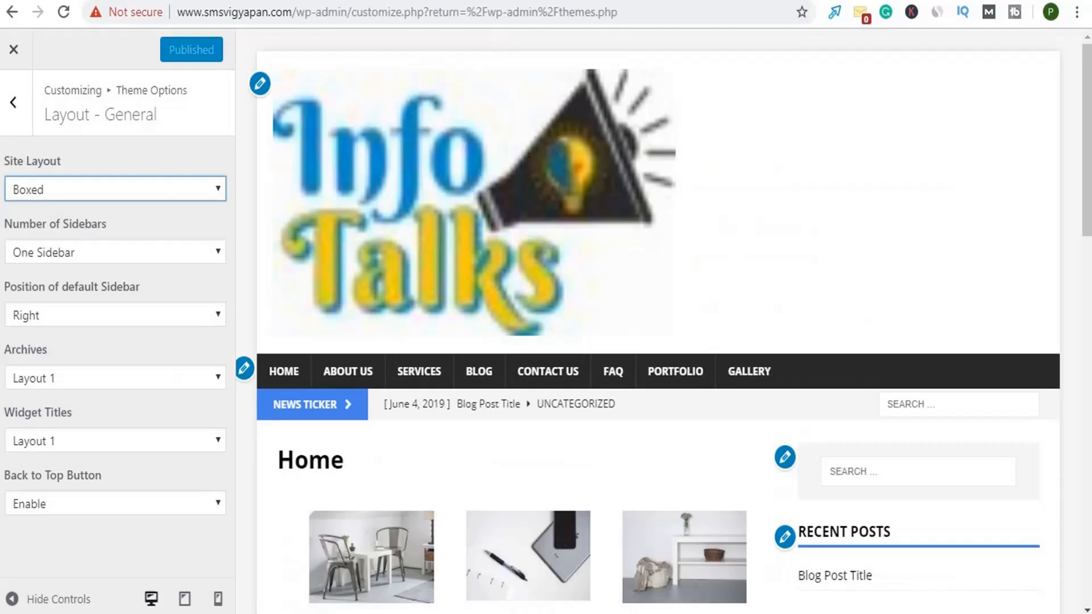
click(163, 181)
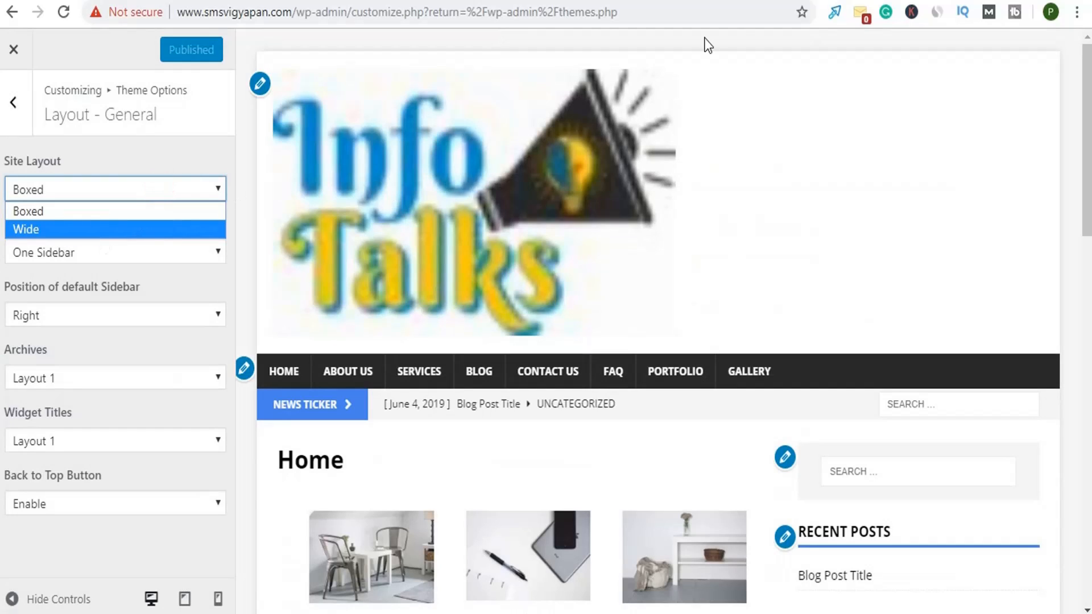
click(46, 285)
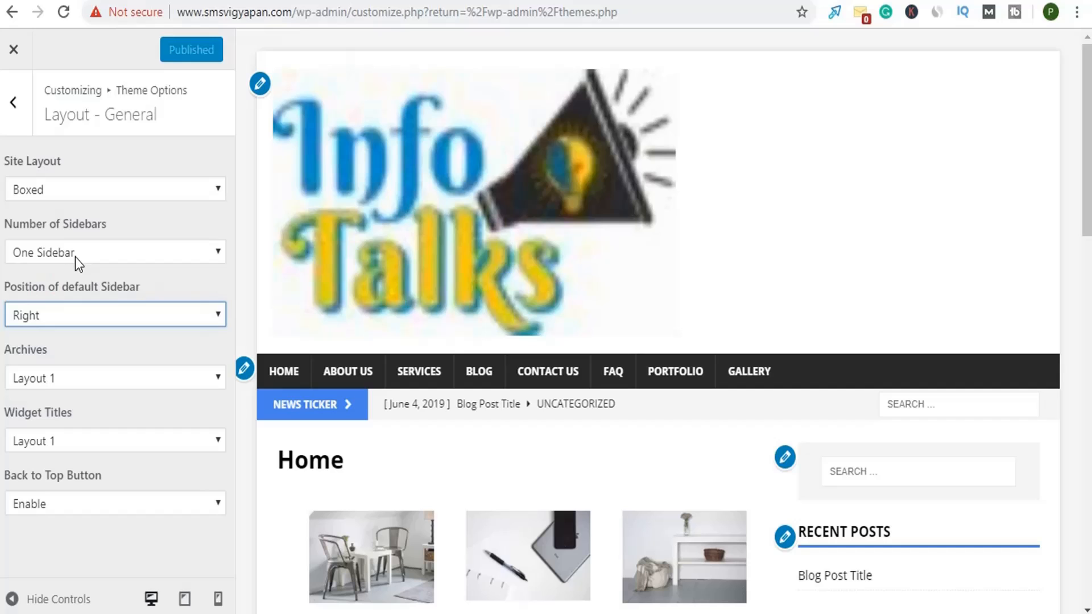
- Compare the sidebar in the site preview with the Position of default Sidebar choices, keeping Right
scroll(897, 463, down, 8)
scroll(867, 421, up, 7)
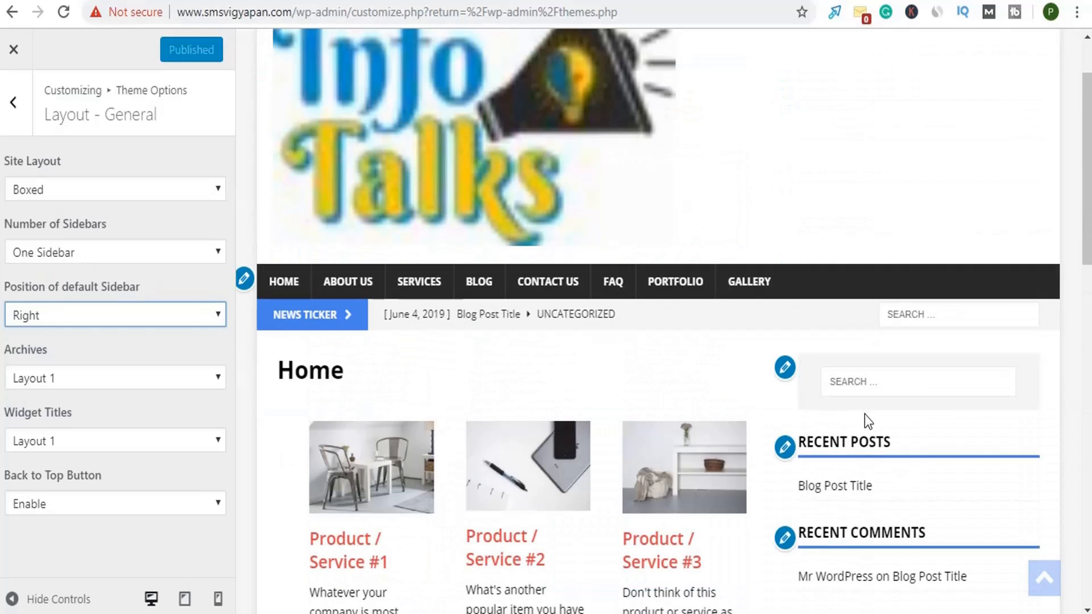
click(115, 315)
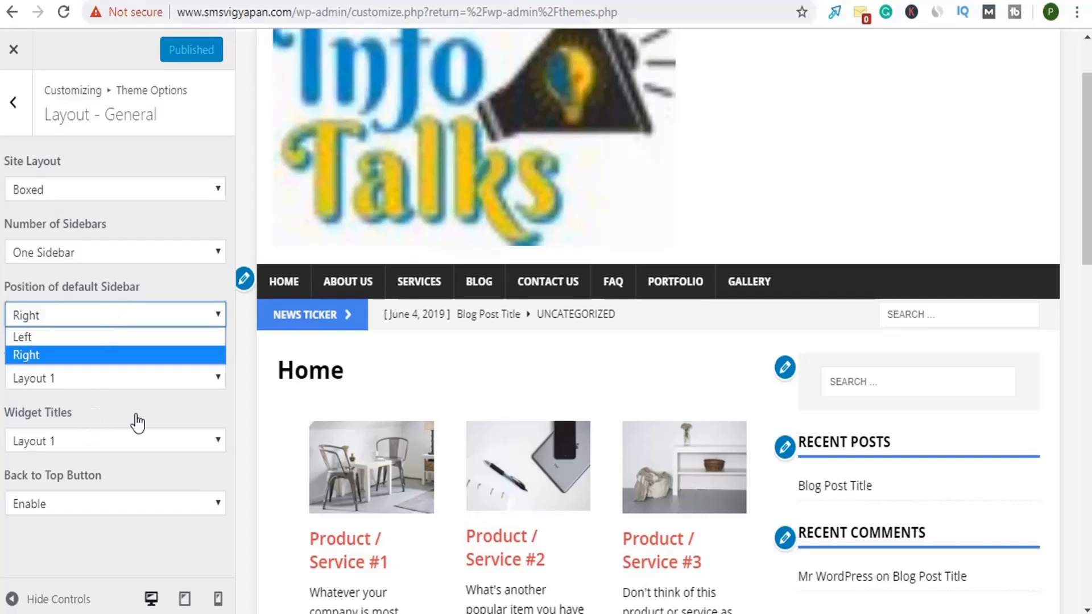
- Check the widget titles and back-to-top arrow in the preview, and review the Back to Top Button choices, keeping Enable
scroll(917, 408, down, 2)
scroll(879, 430, down, 20)
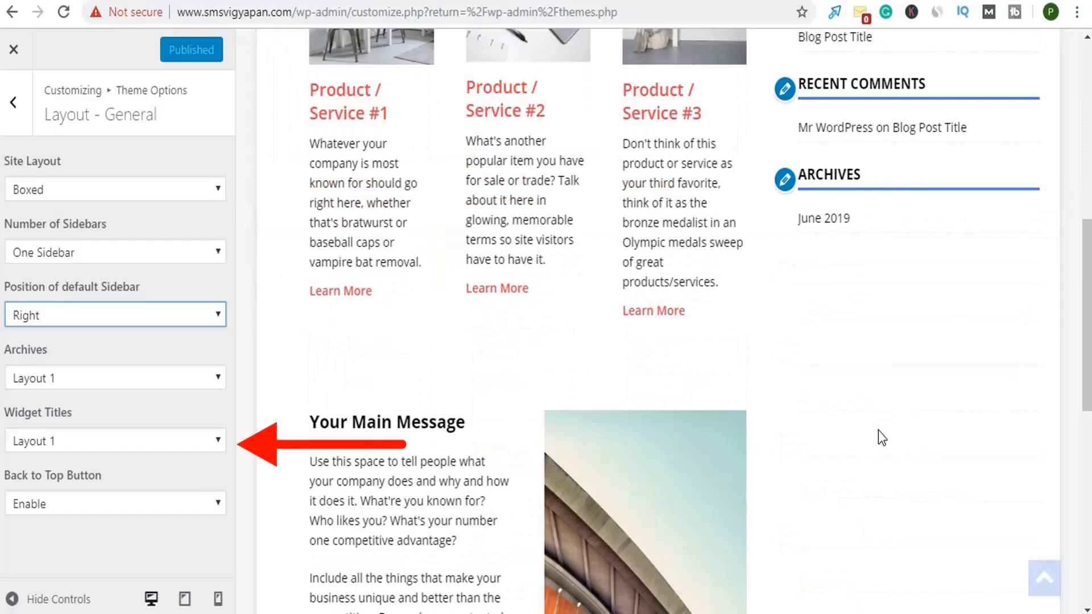
scroll(736, 541, up, 8)
scroll(736, 540, up, 2)
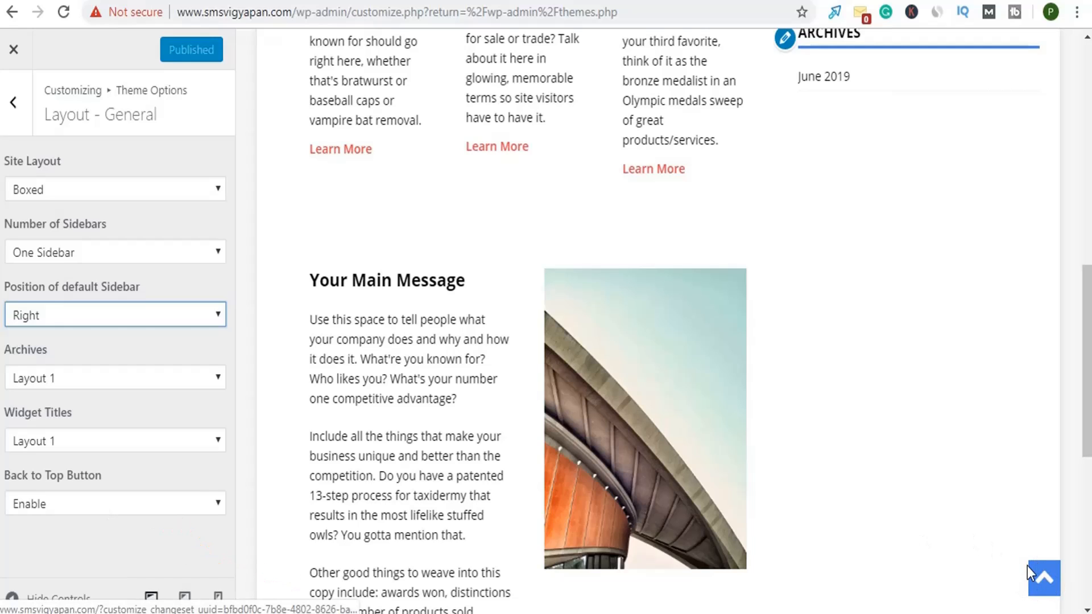
click(78, 498)
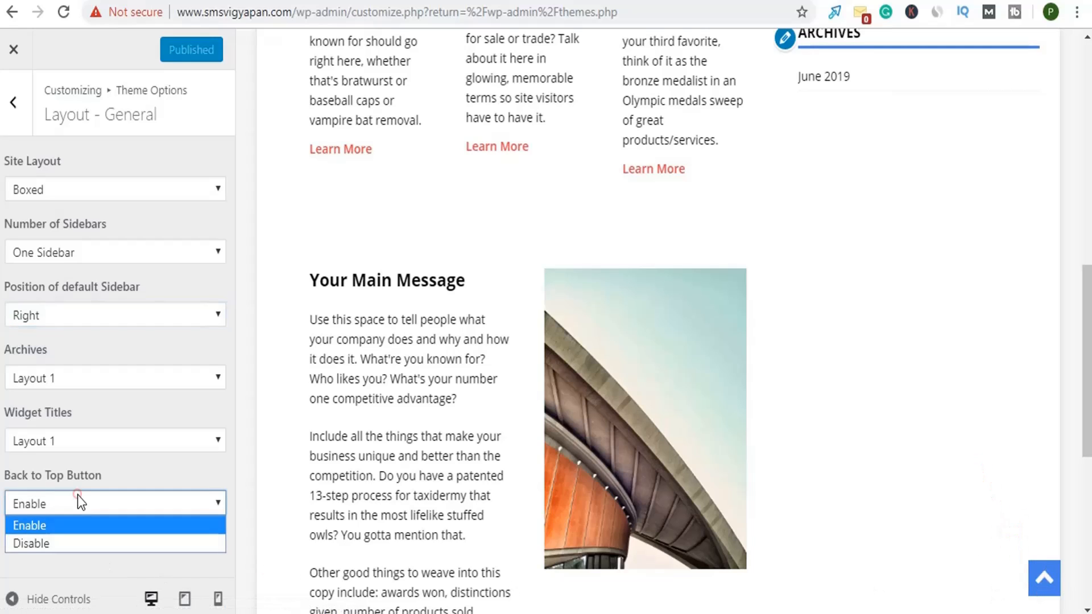
click(77, 495)
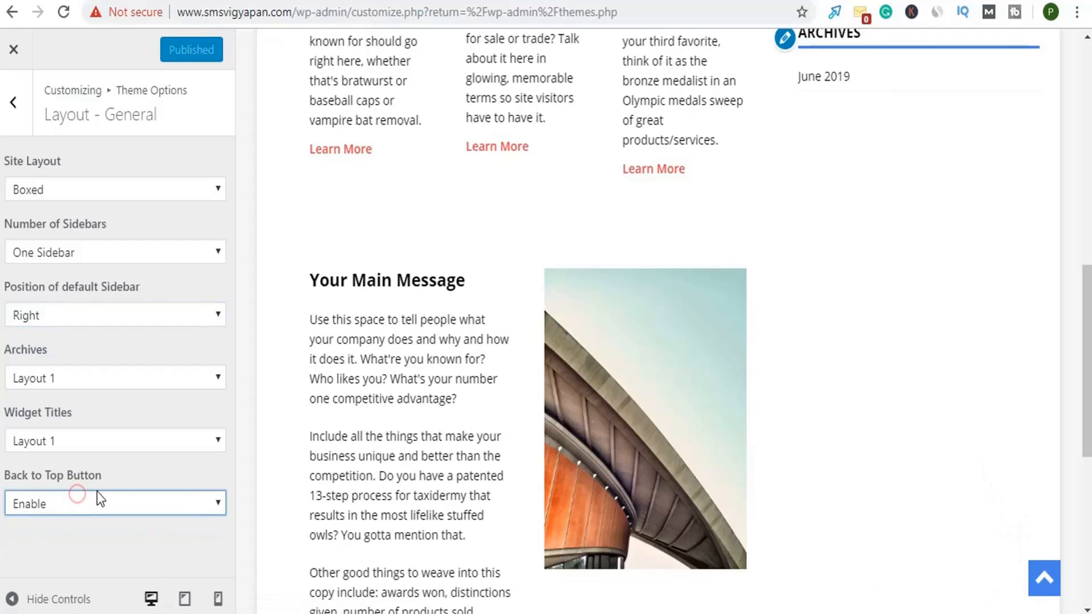
- Open the Layout - Header theme options and locate the news ticker label in the site preview
click(22, 107)
click(62, 245)
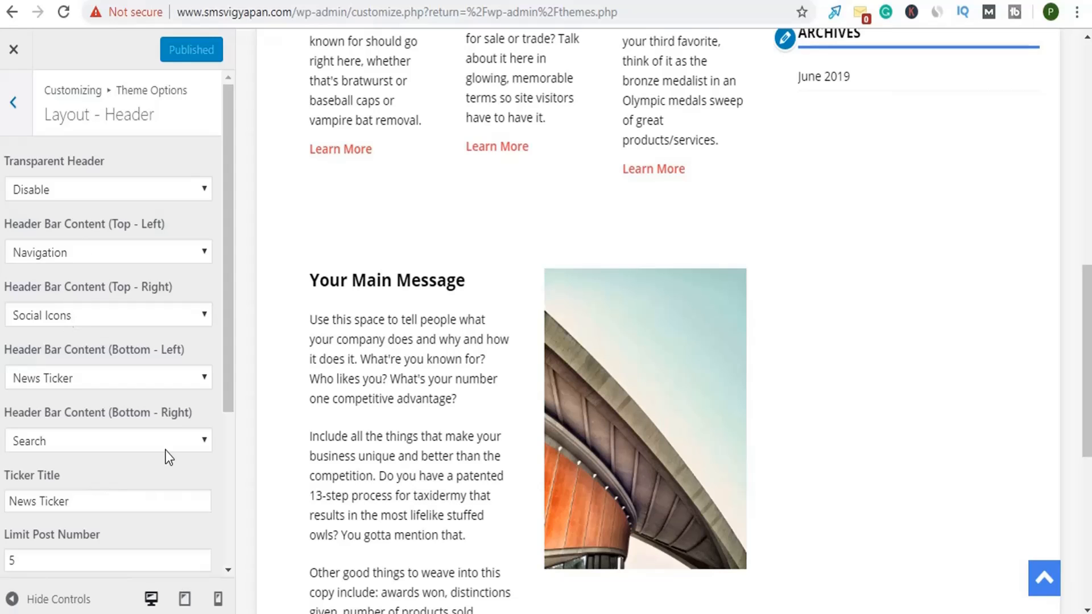
scroll(601, 351, up, 8)
scroll(601, 351, up, 4)
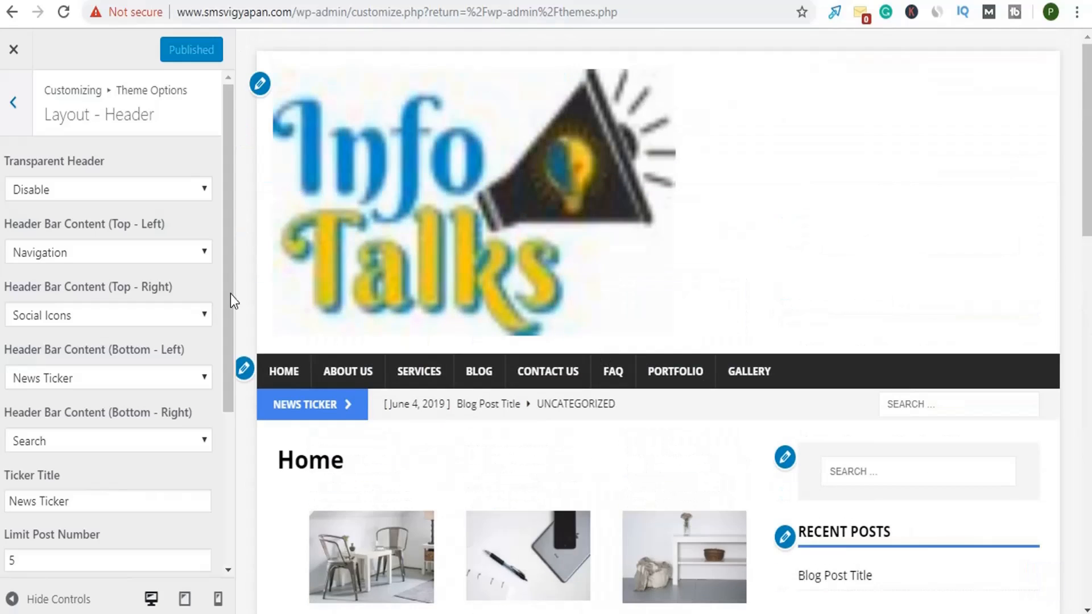
drag(275, 408, 360, 404)
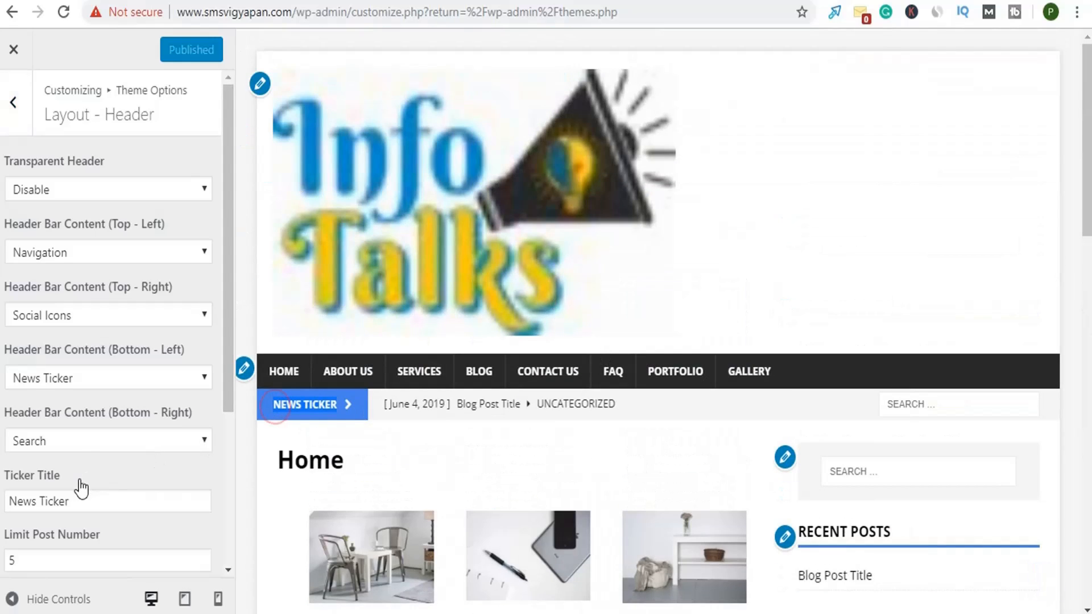
- Review the Ticker Title, Limit Post Number and remaining news ticker settings in the header layout options
click(60, 501)
double_click(57, 501)
scroll(95, 454, down, 3)
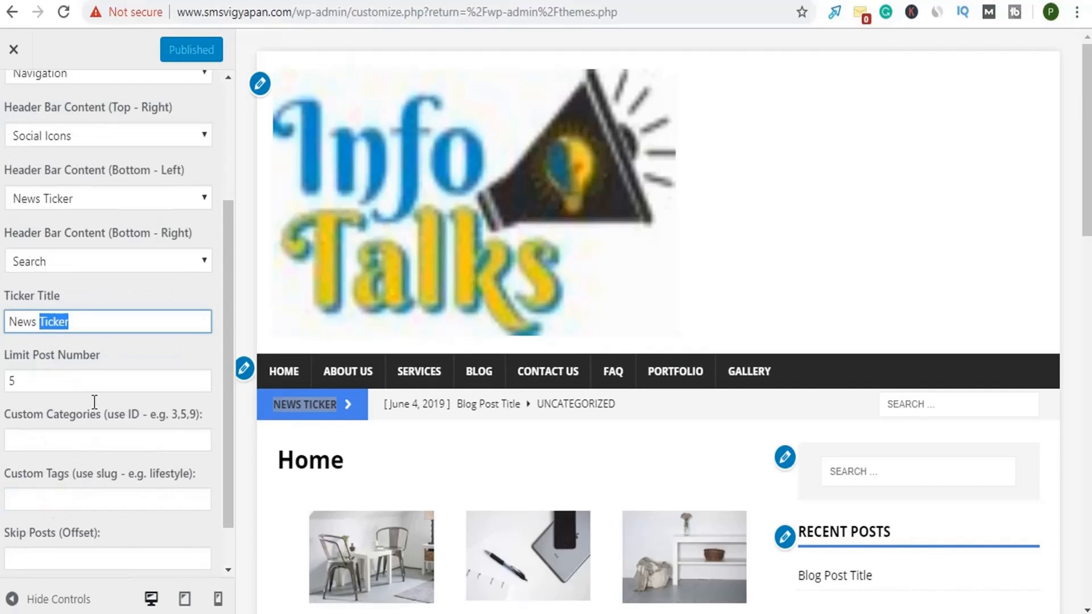
click(83, 381)
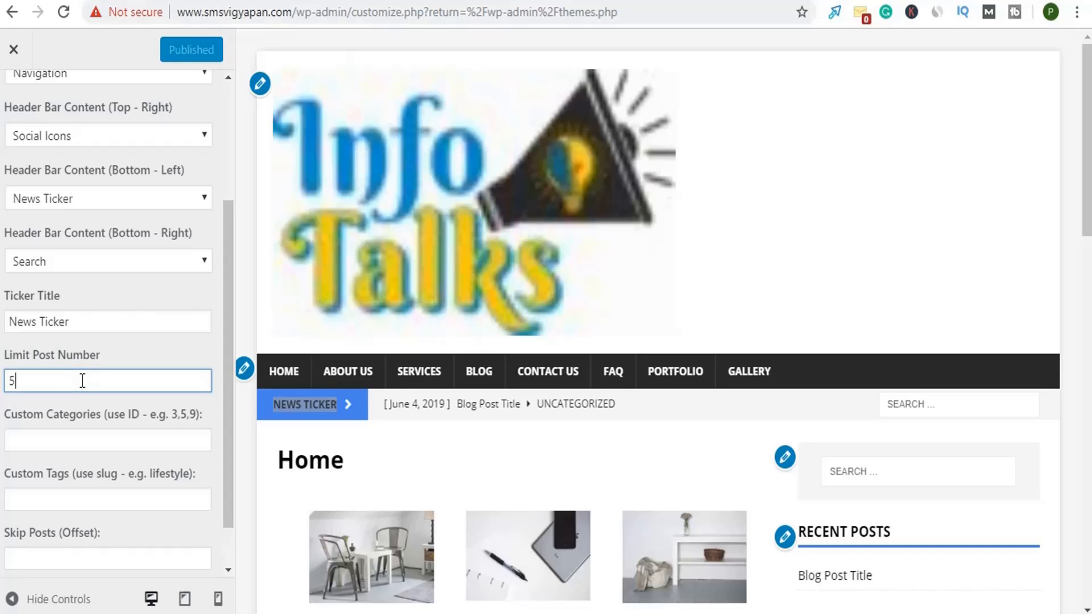
scroll(82, 380, down, 1)
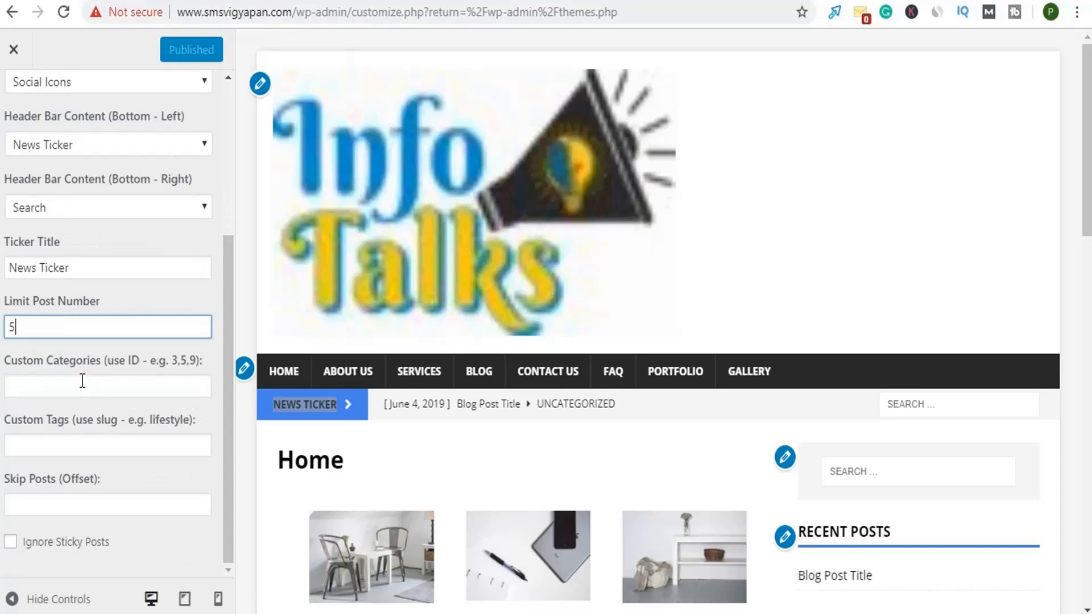
scroll(83, 381, up, 4)
- Open the Layout - Posts/Pages theme options and review the settings from Breadcrumb Navigation to Post/Attachment Navigation
click(17, 93)
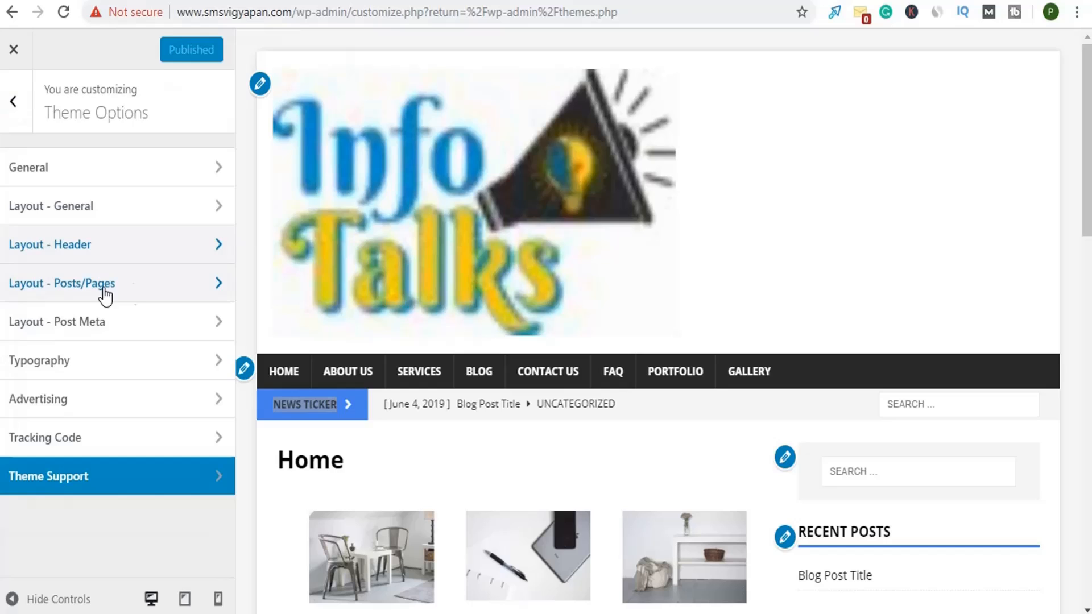
click(137, 287)
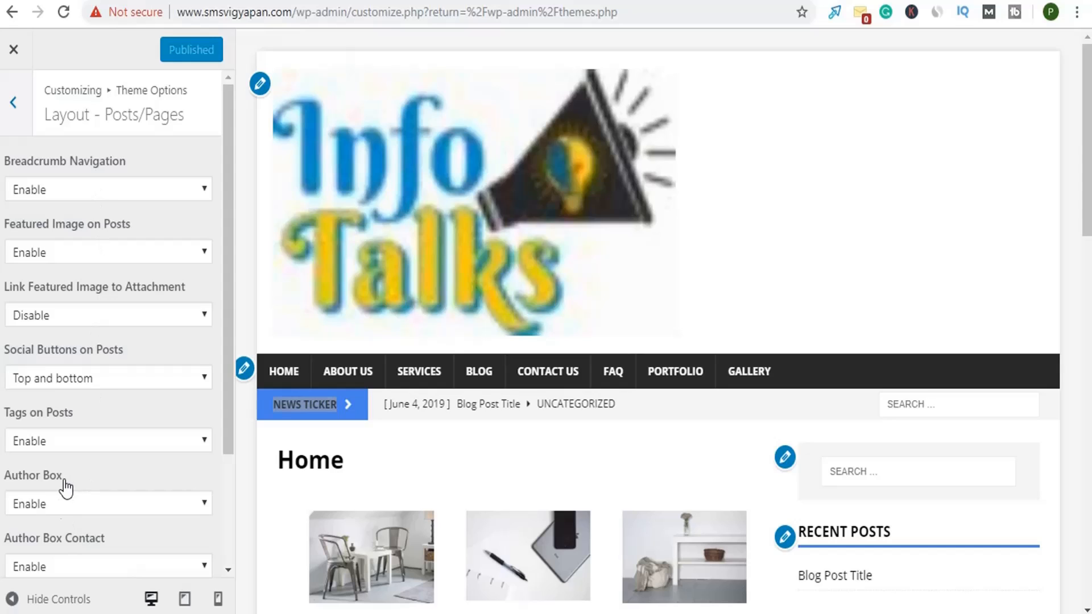
scroll(85, 478, down, 3)
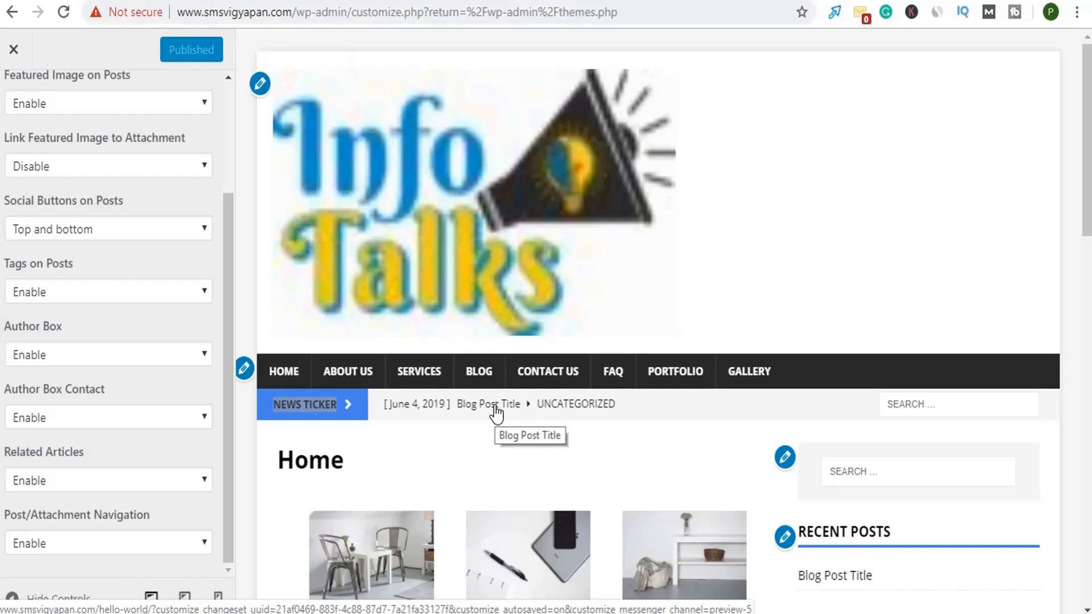
scroll(146, 438, up, 3)
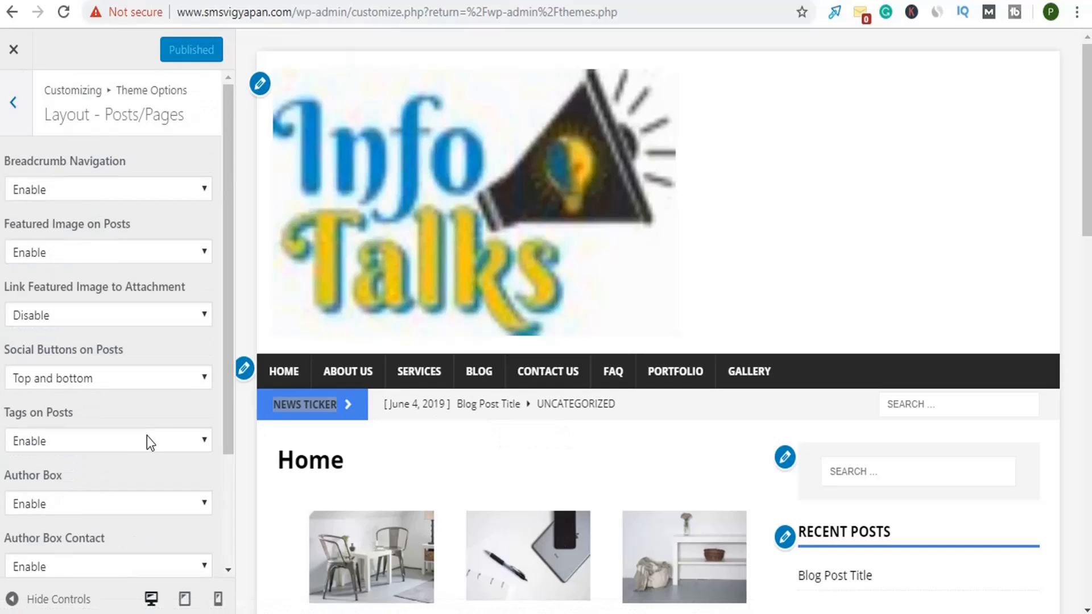
- Open the Layout - Post Meta theme options and look through the site preview alongside the post meta settings
click(16, 104)
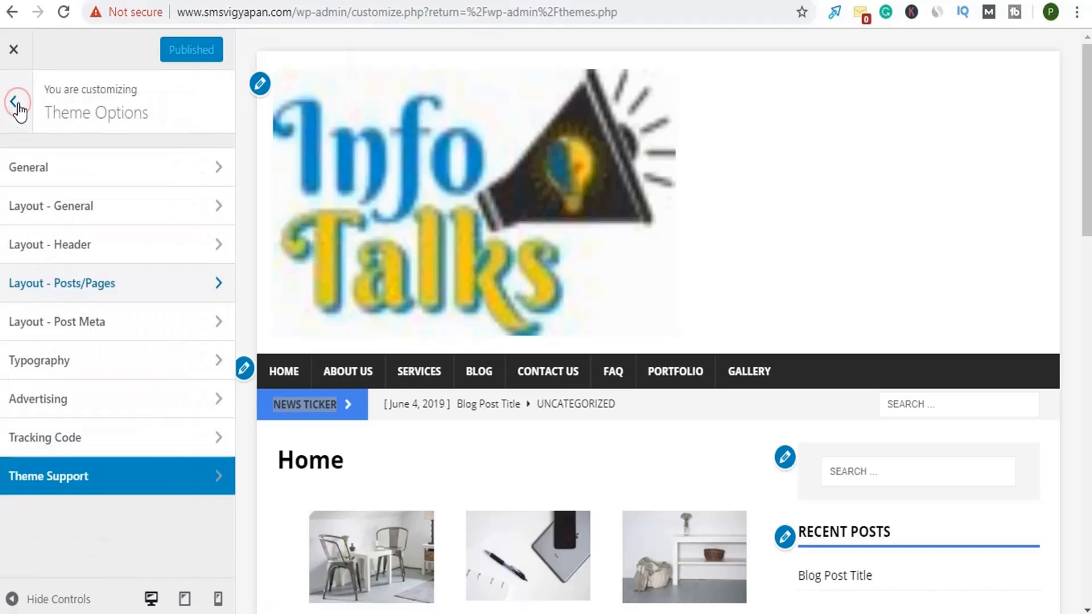
click(129, 334)
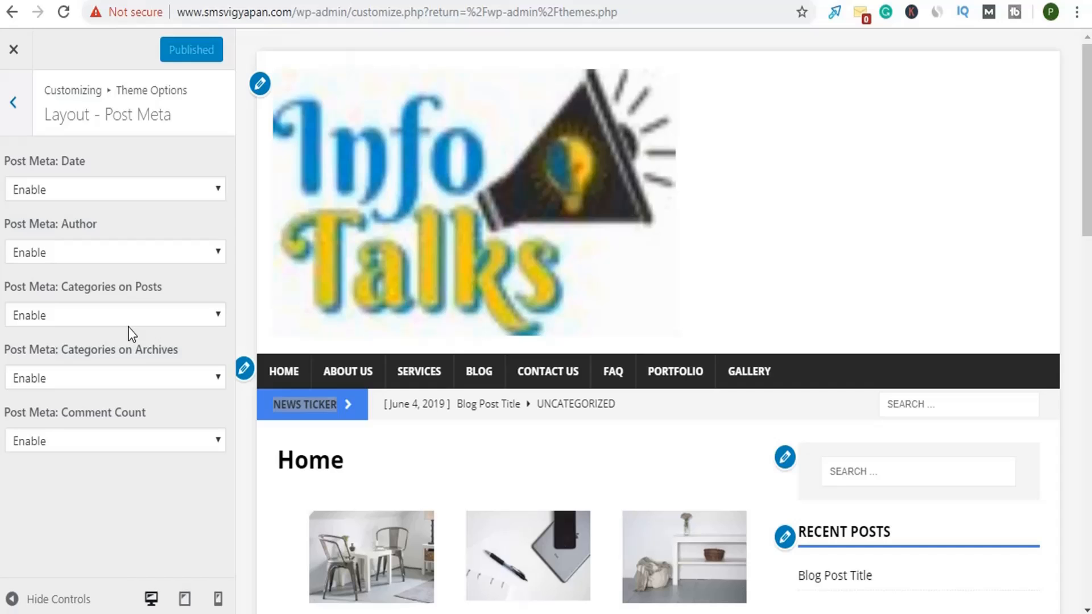
scroll(366, 435, down, 5)
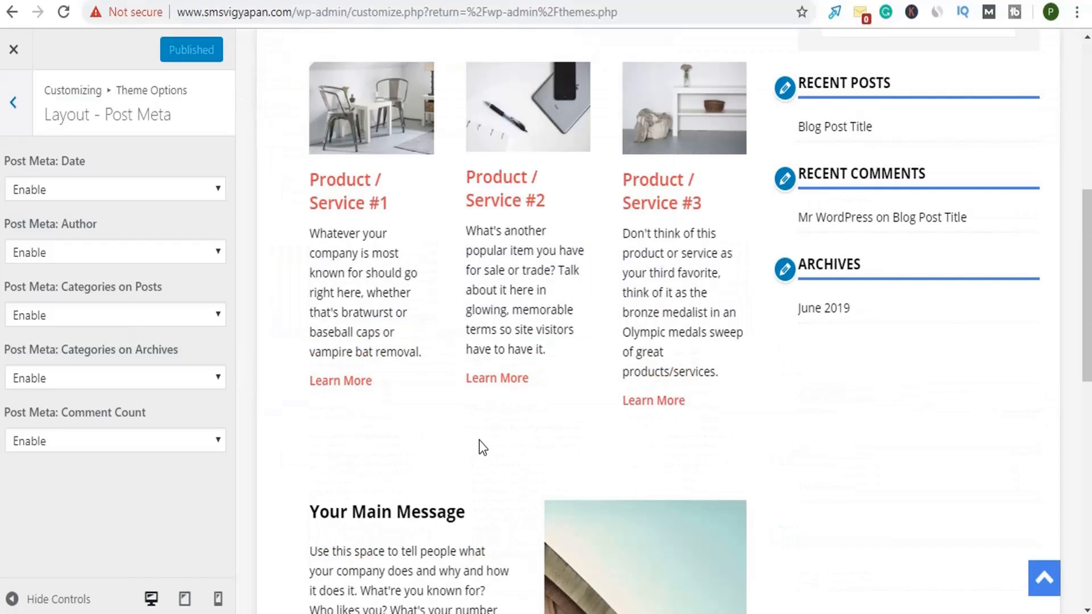
scroll(479, 440, down, 5)
scroll(479, 439, up, 10)
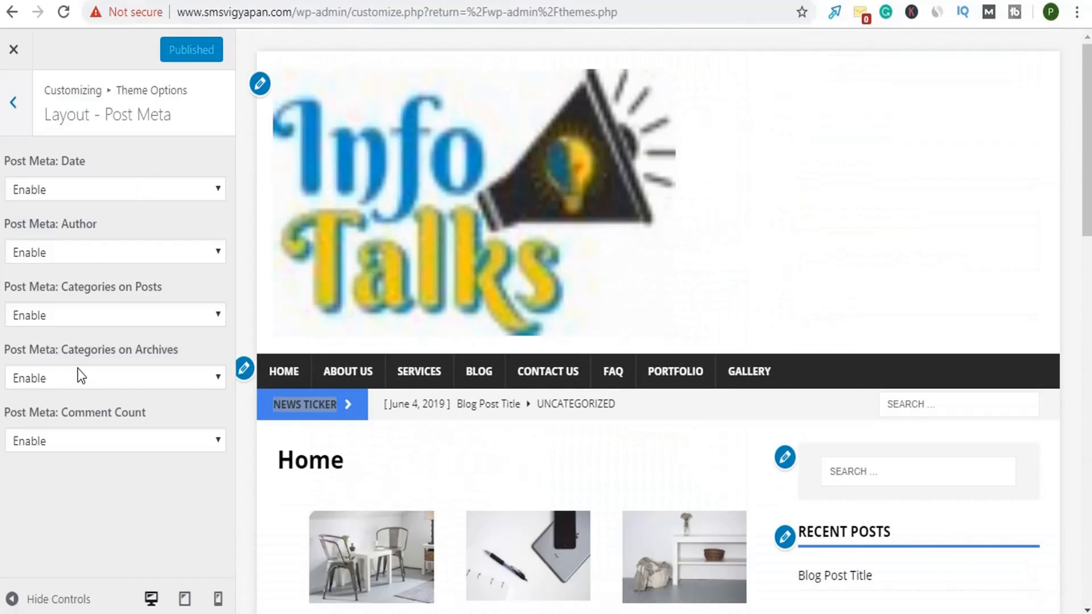
- Review the Typography theme options and the Advertising options, including the ad code field for content ads on posts
click(24, 88)
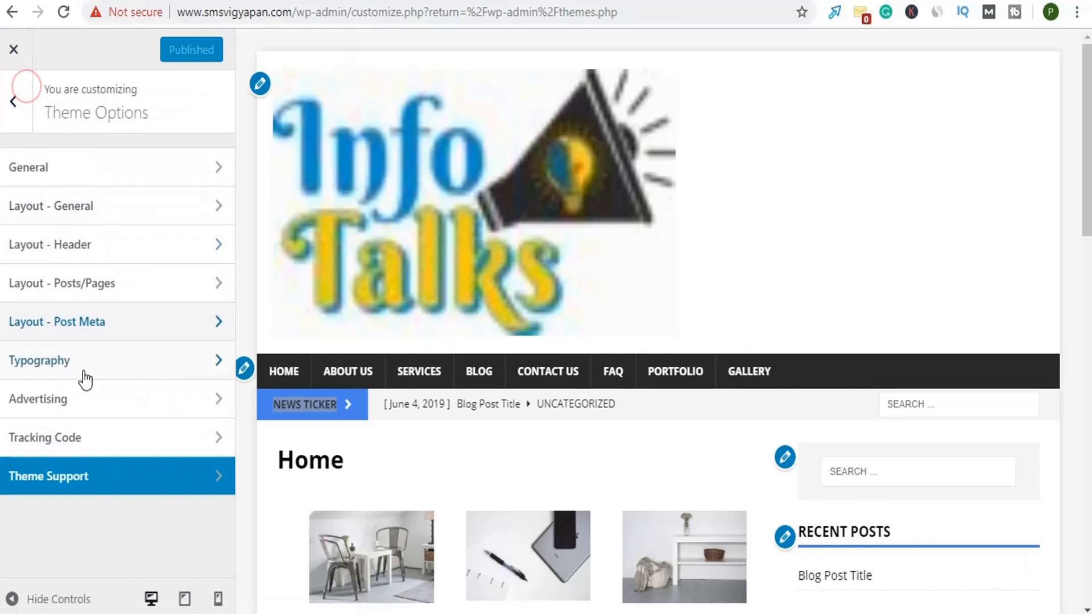
click(120, 365)
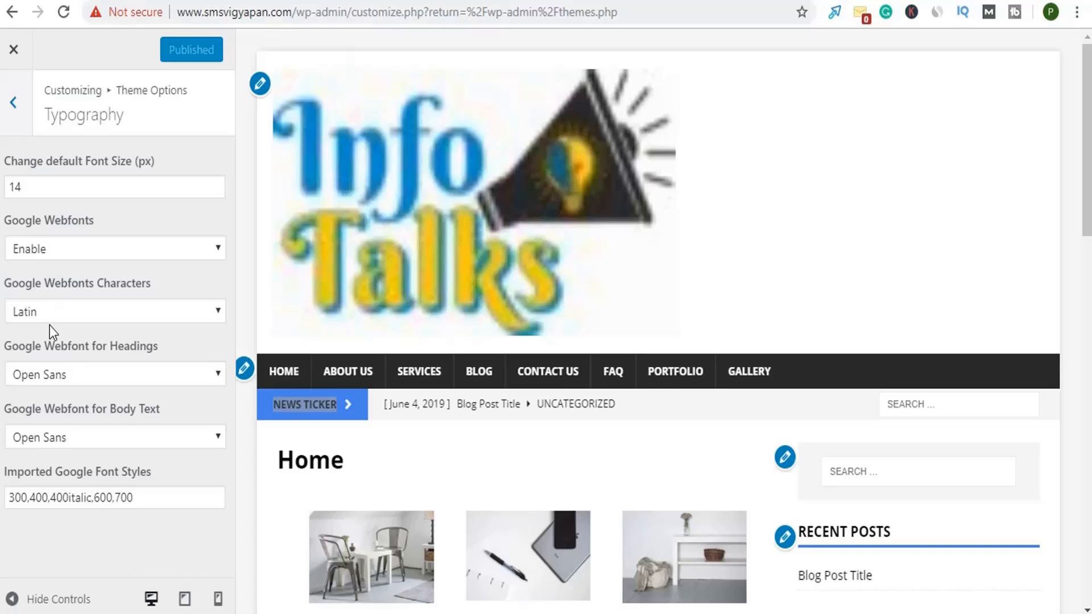
click(13, 103)
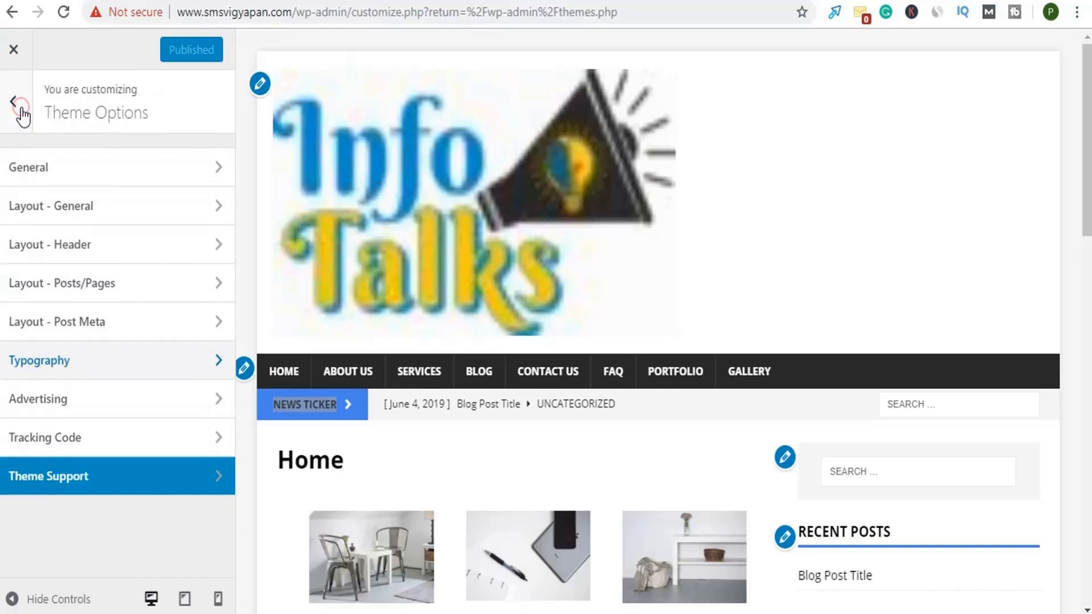
click(86, 401)
click(108, 223)
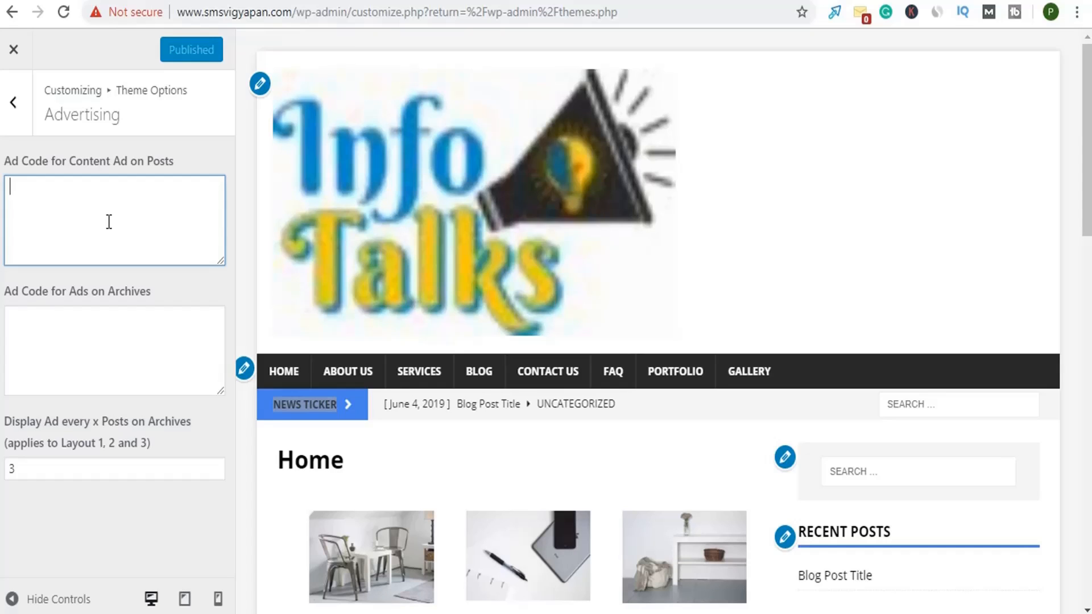
- Open the Tracking Code theme options and examine the field for analytics code
click(12, 104)
click(82, 447)
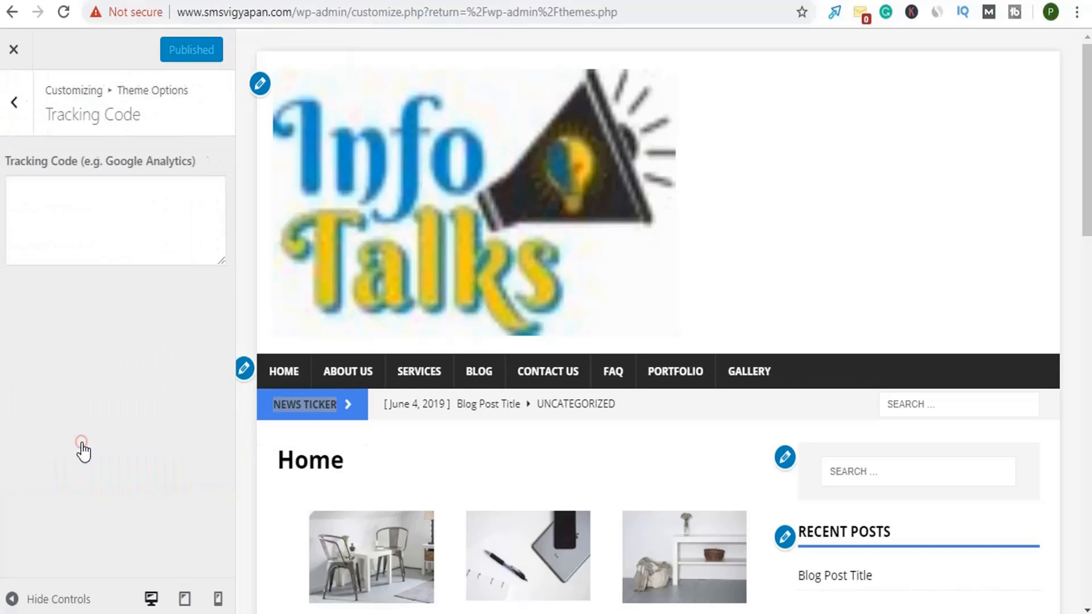
click(111, 208)
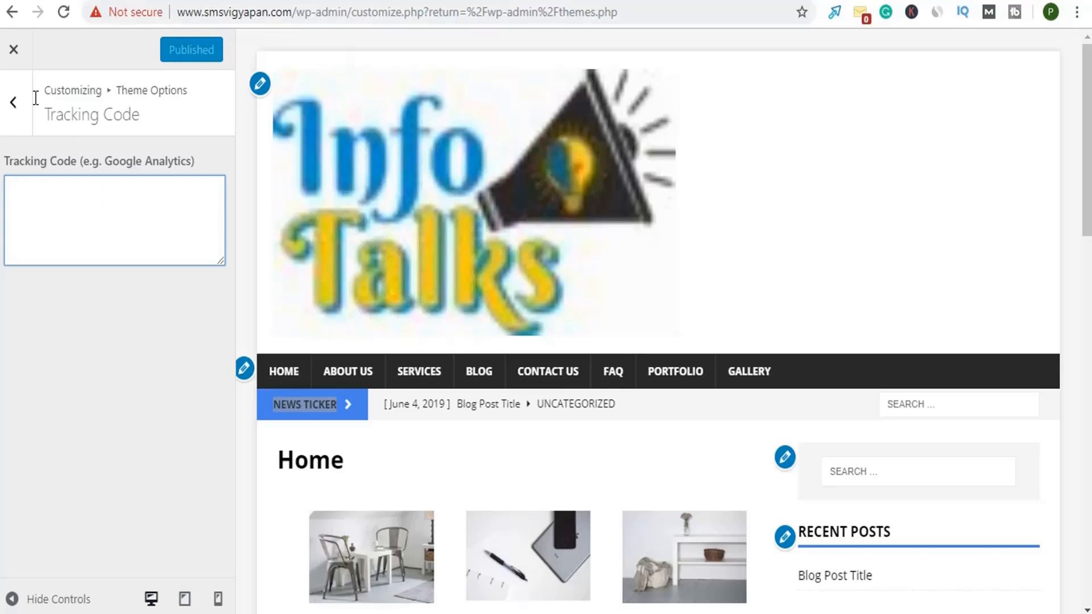
- Leave the theme options and open the Site Identity settings of the customizer
click(17, 106)
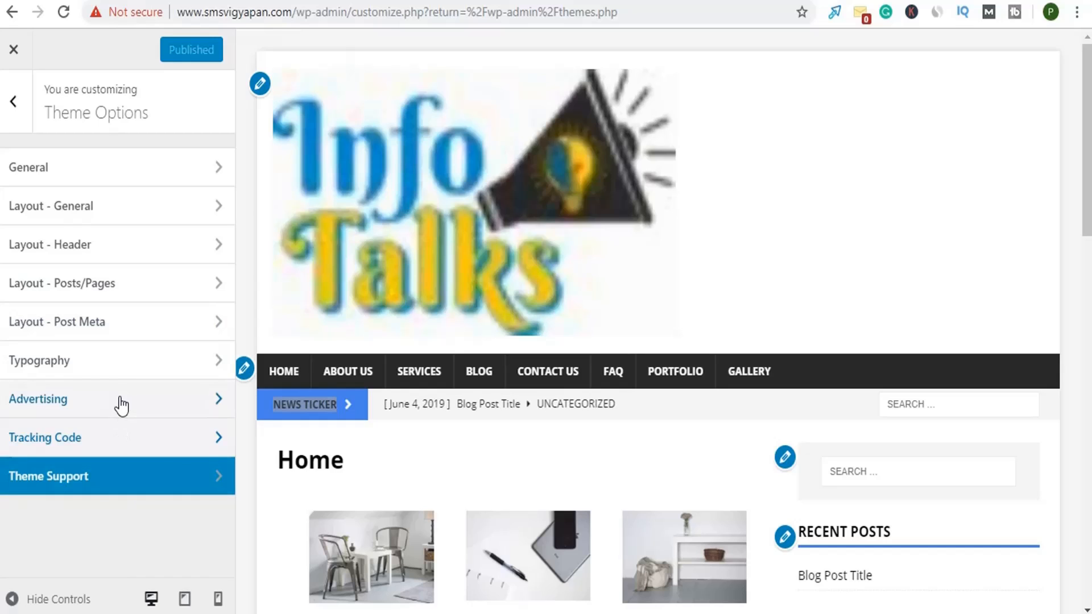
click(23, 110)
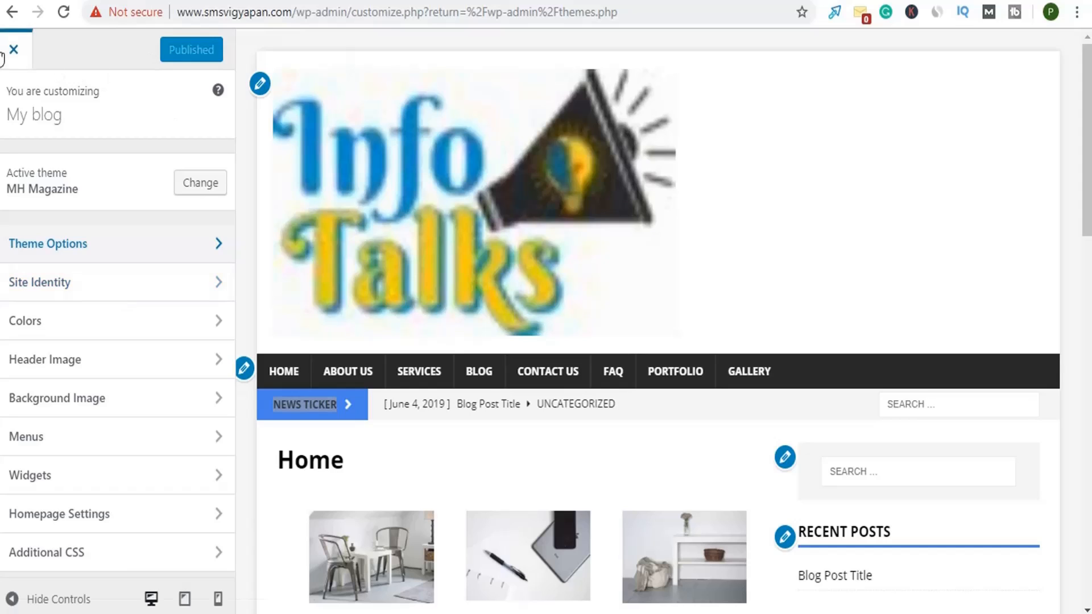
click(61, 288)
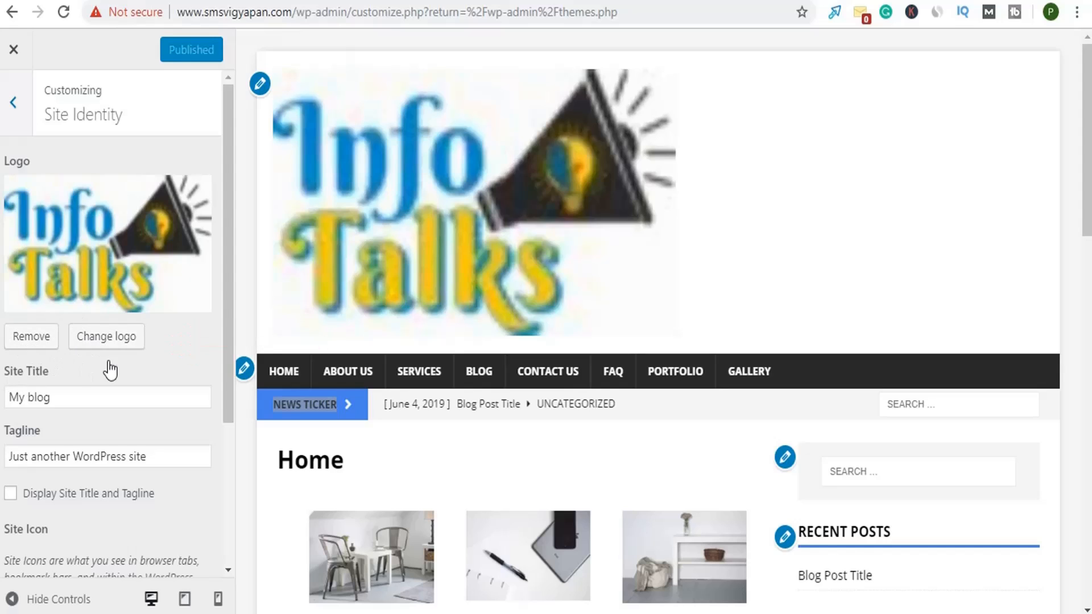
- Check the Site Title field and try displaying the site title and tagline in the preview header, hiding them again
double_click(74, 398)
click(74, 398)
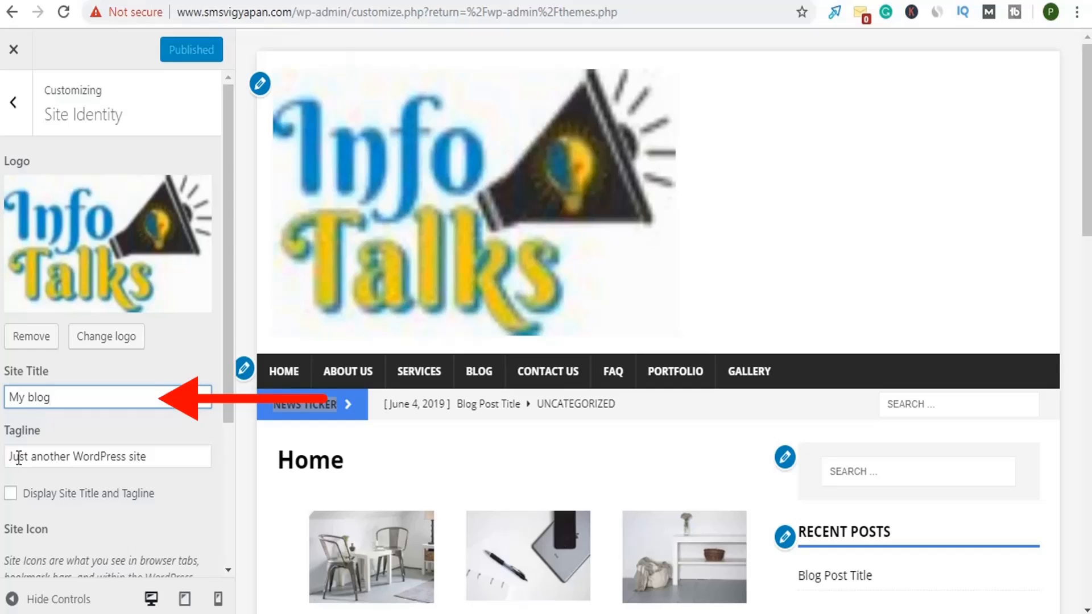
click(14, 495)
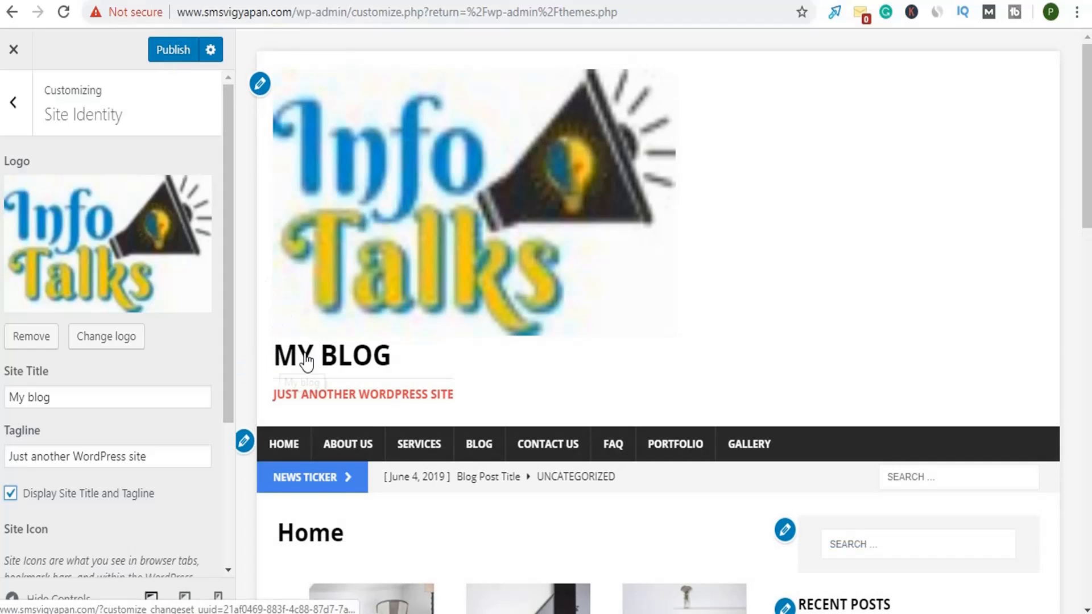
click(11, 495)
- Examine the Site Icon settings and the infotalks.ico file on USB Drive (G:) in File Explorer, returning to the main customizer sections
scroll(57, 499, down, 3)
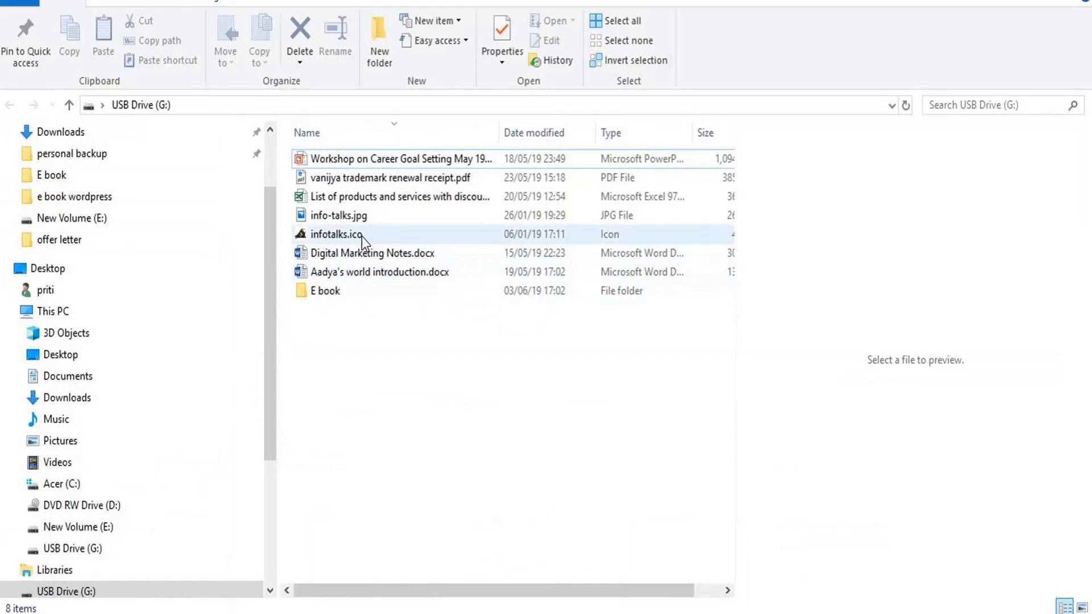
click(354, 235)
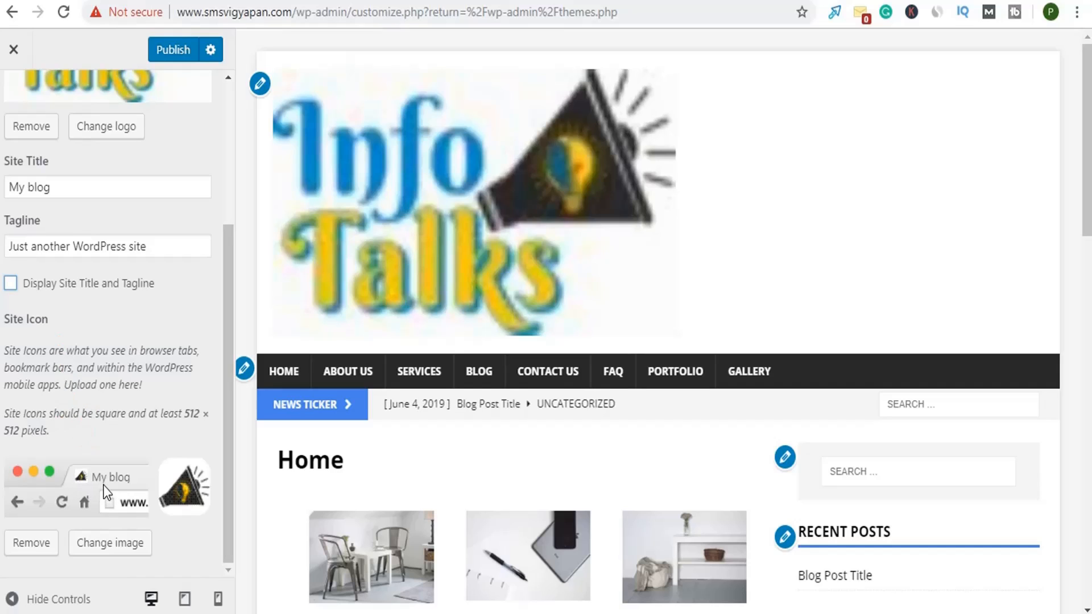
scroll(102, 489, up, 4)
scroll(108, 505, down, 4)
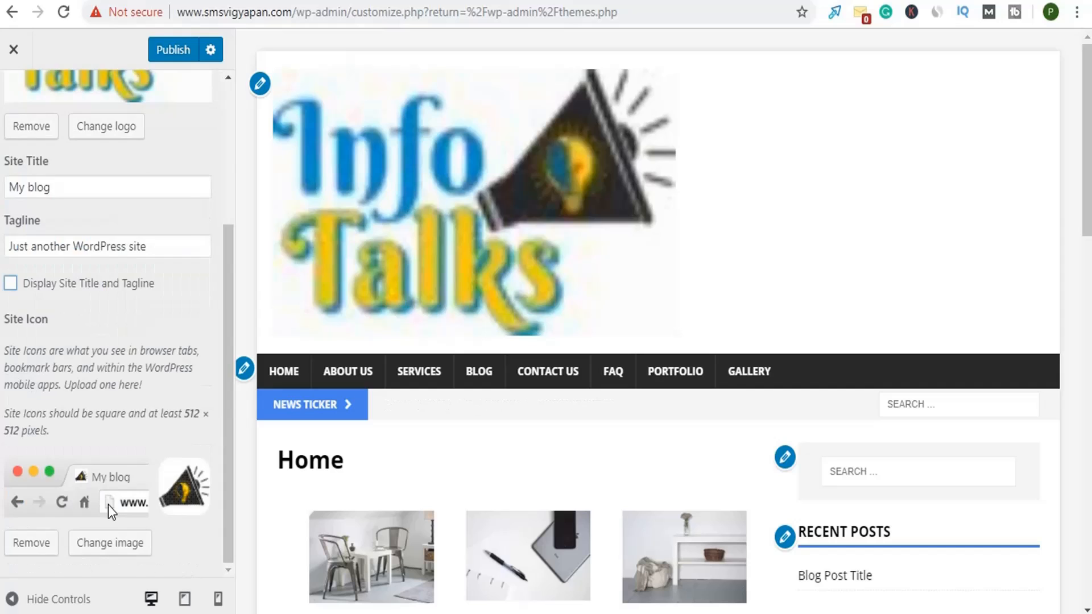
scroll(108, 500, up, 4)
click(13, 103)
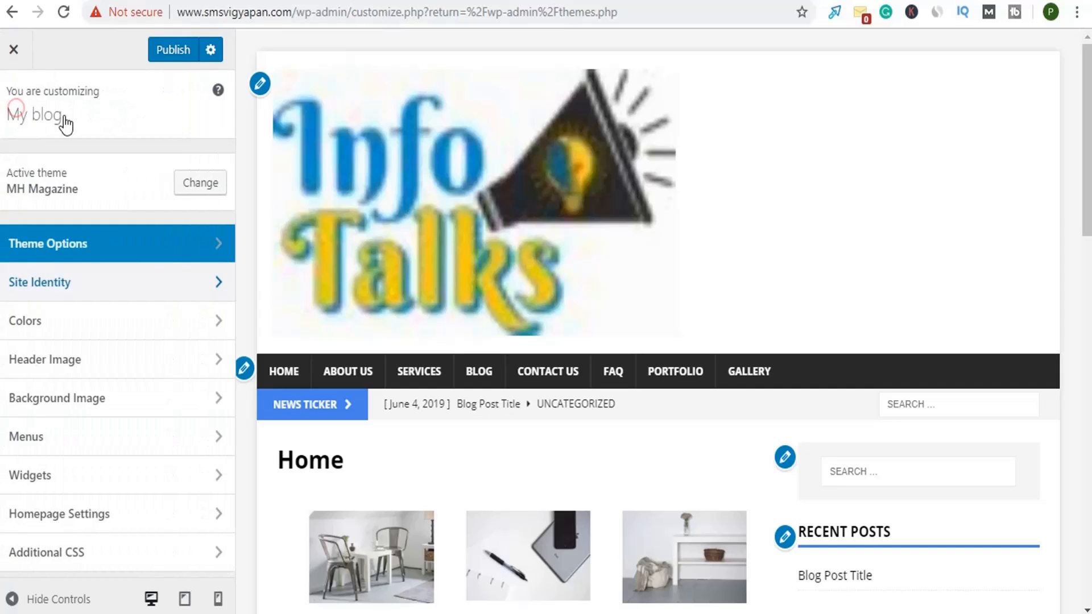
- Open the Colors settings and set Theme Color 2 to green #2f9e43
click(89, 330)
scroll(96, 335, down, 5)
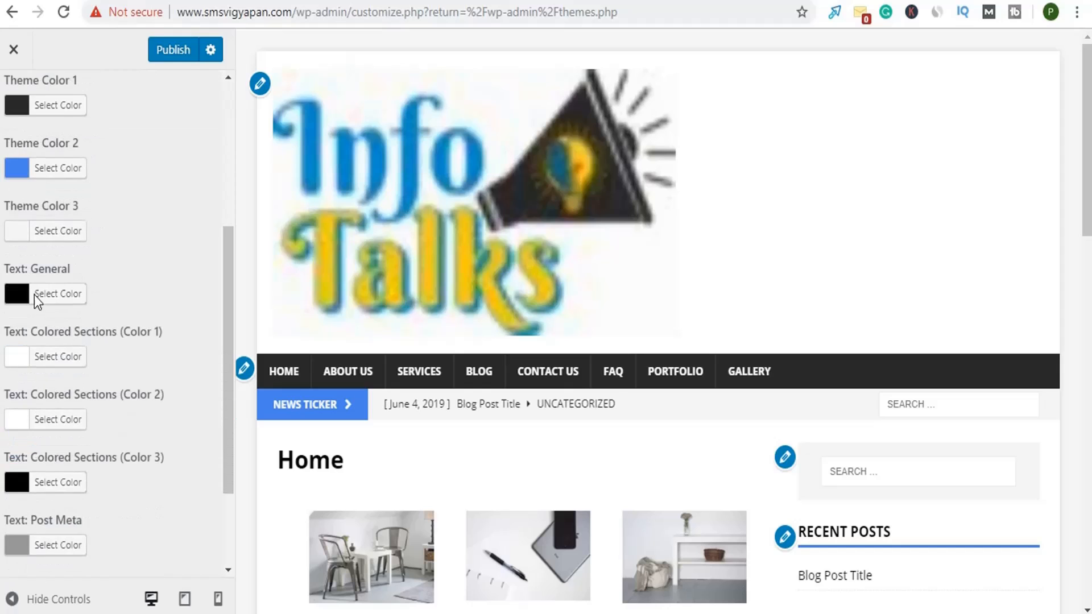
click(51, 169)
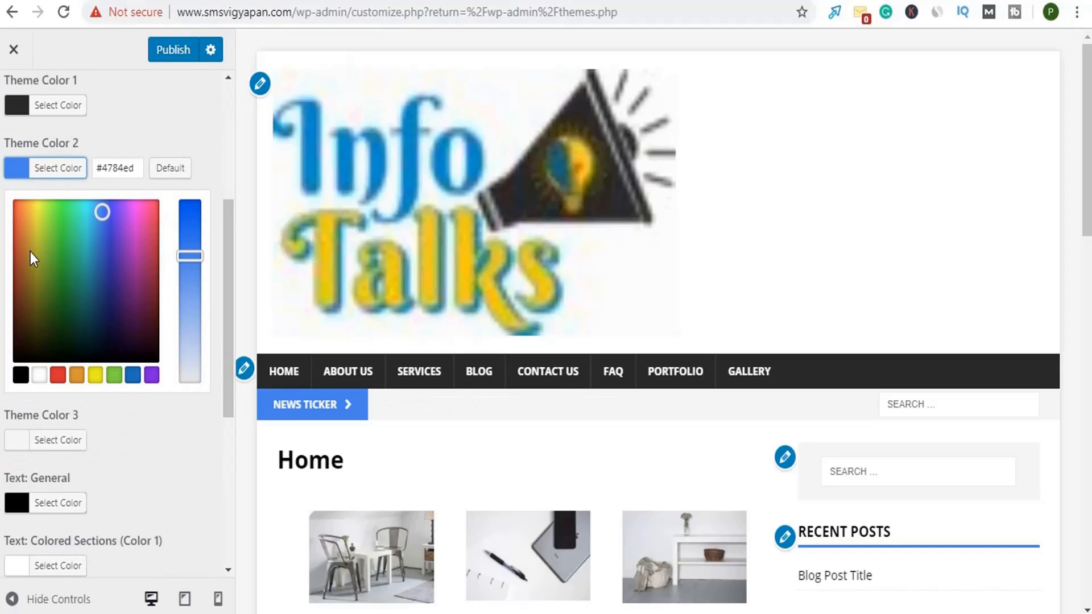
click(67, 263)
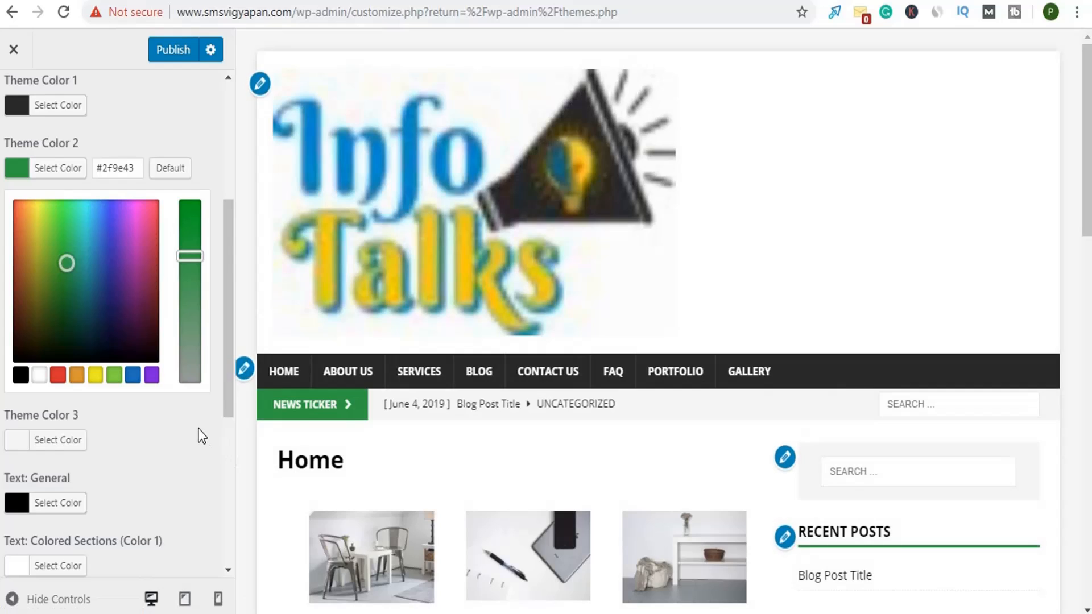
drag(272, 405, 331, 406)
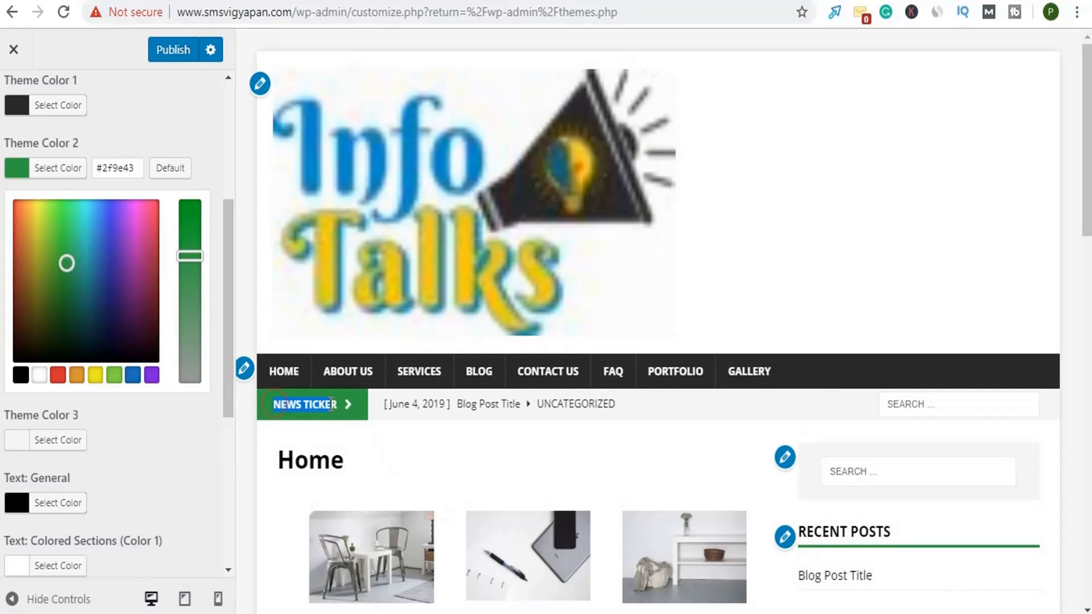
click(217, 178)
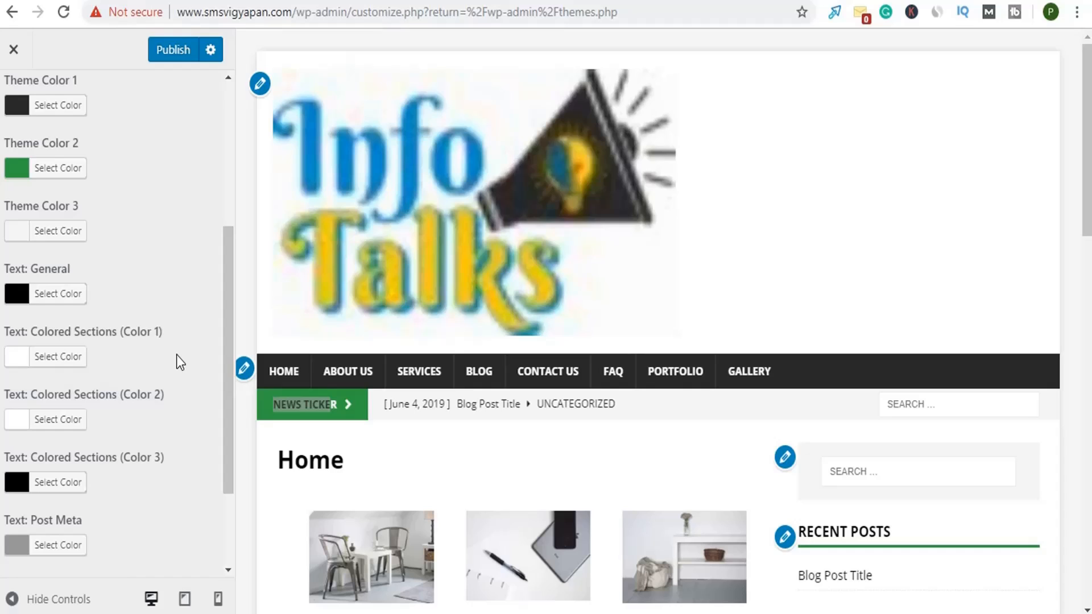
- Review the background, theme, text and link color options in the Colors settings, returning to the main customizer sections
scroll(177, 355, down, 2)
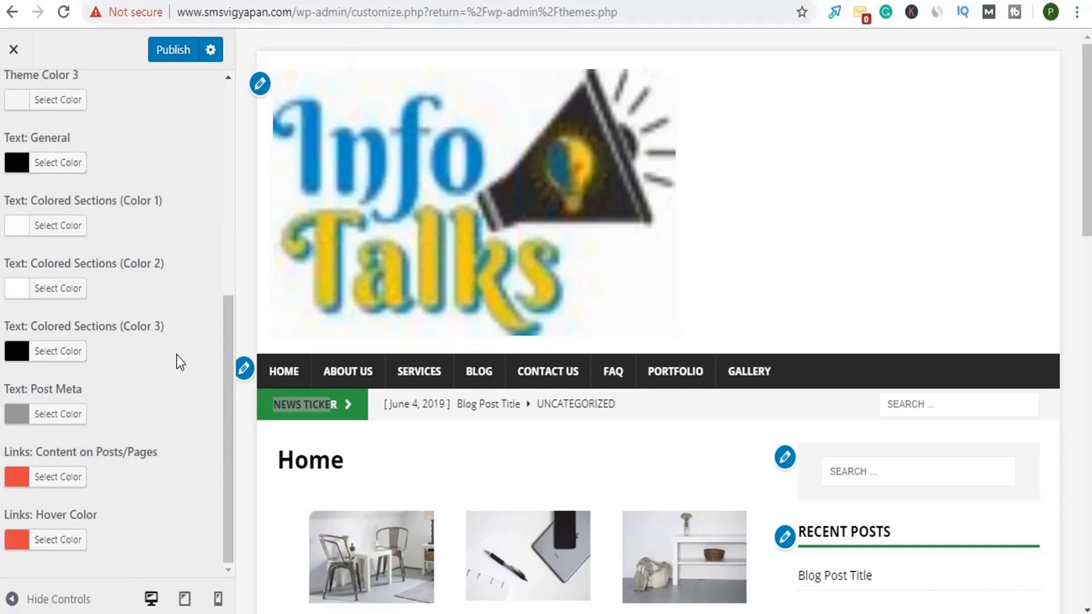
scroll(177, 355, up, 7)
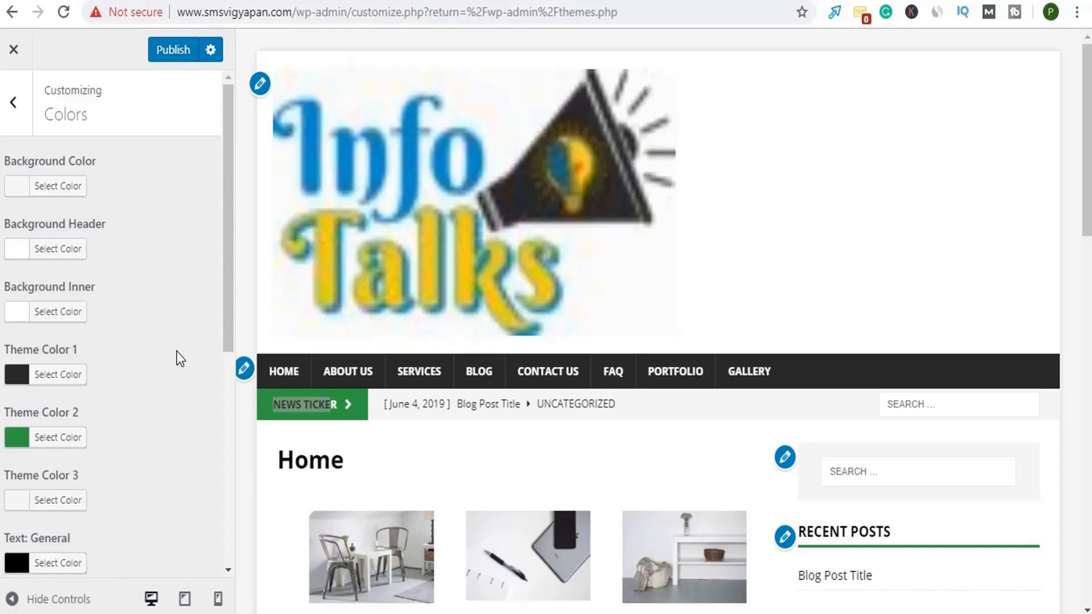
scroll(177, 352, down, 5)
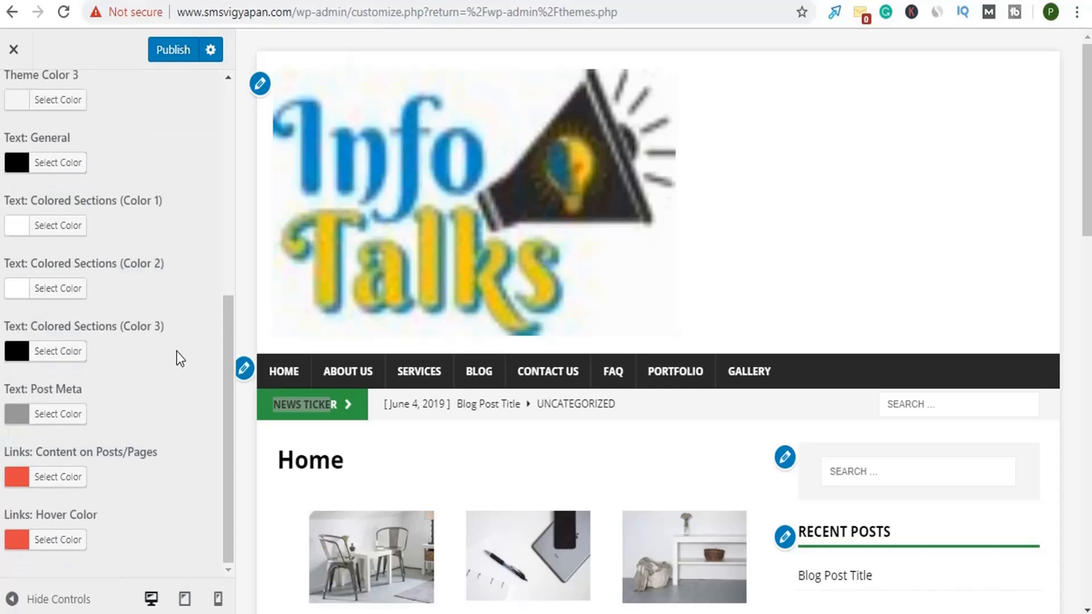
scroll(176, 351, up, 6)
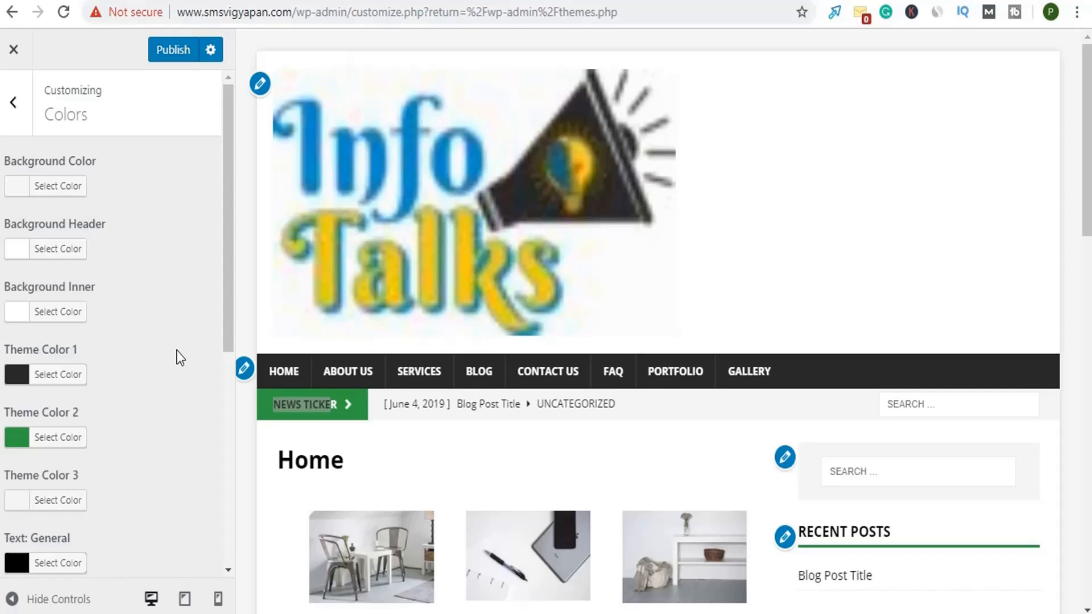
scroll(176, 350, down, 5)
scroll(174, 347, up, 5)
click(21, 113)
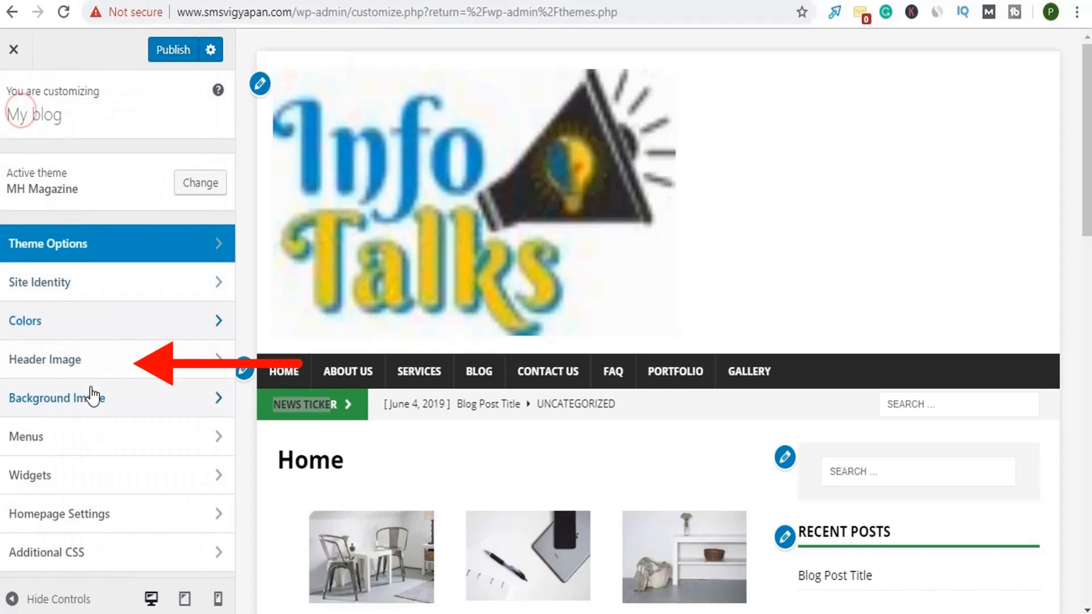
- Examine the Header Image and Background Image settings, returning to the main customizer sections
click(99, 364)
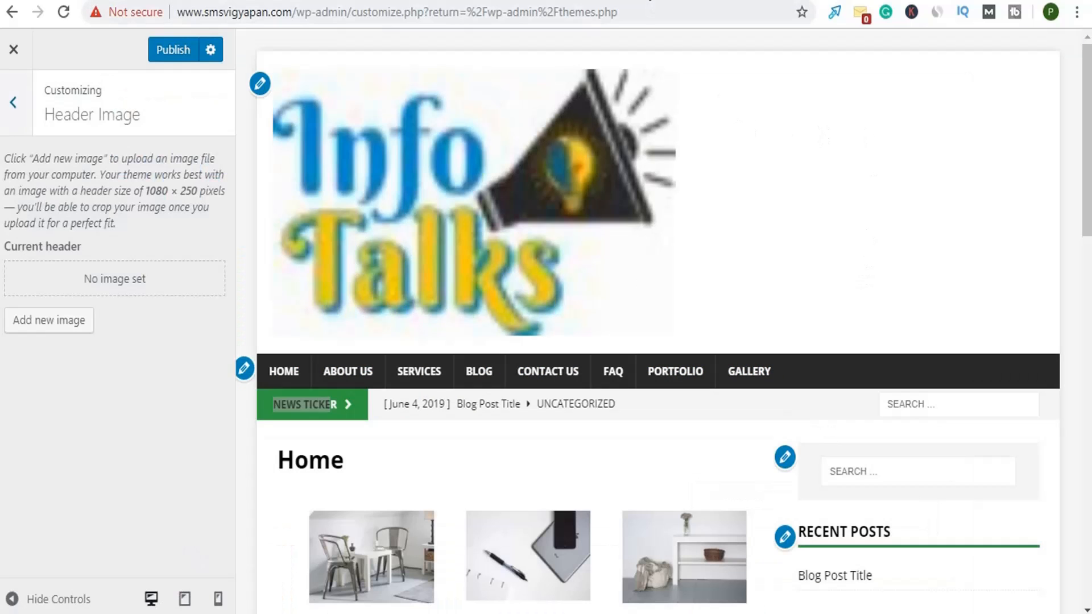
click(12, 121)
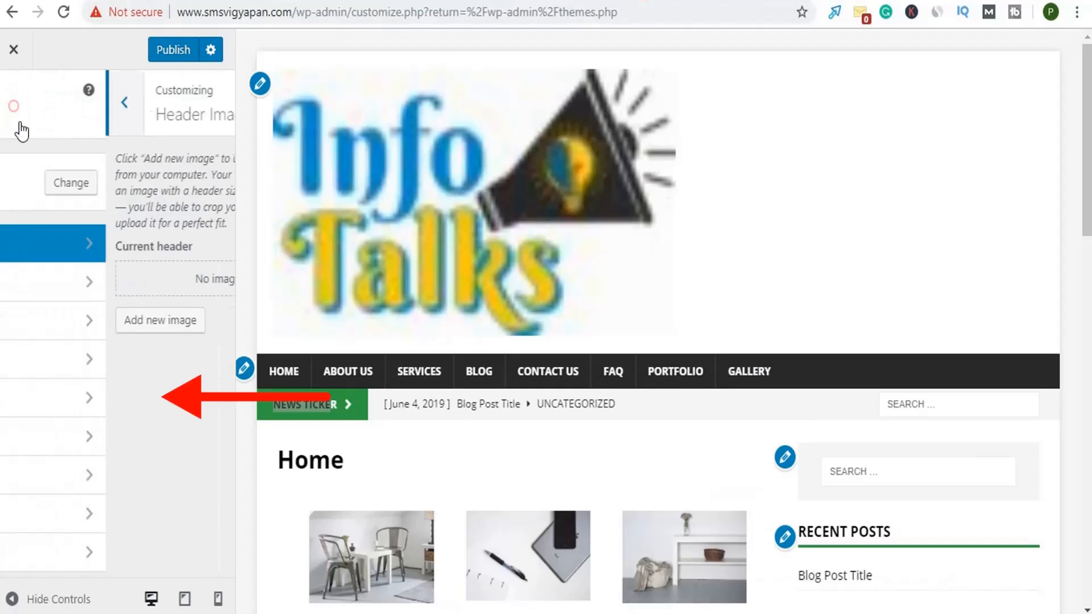
click(105, 400)
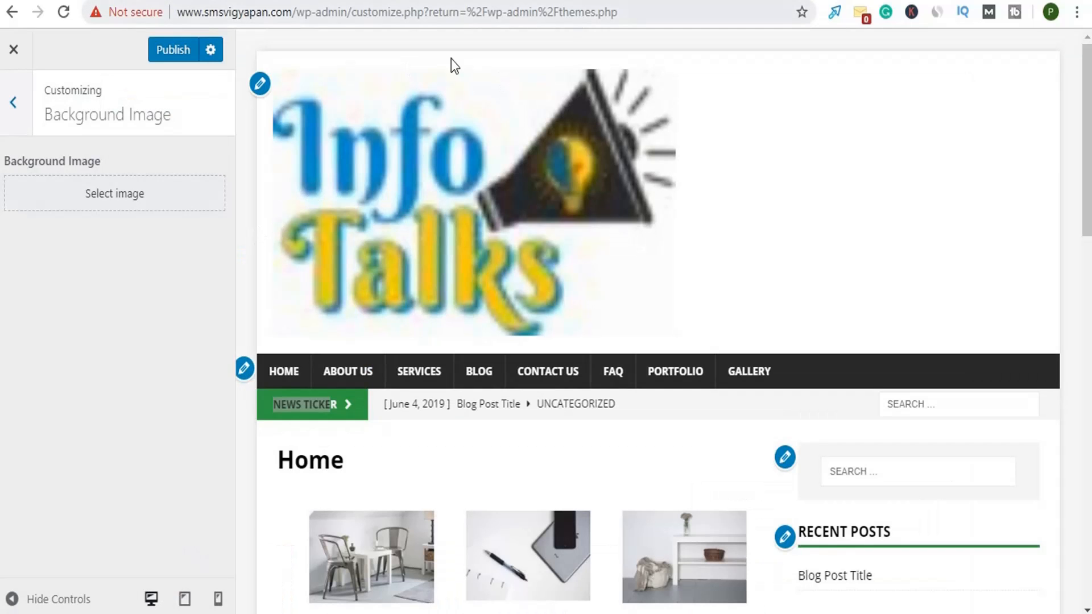
click(12, 104)
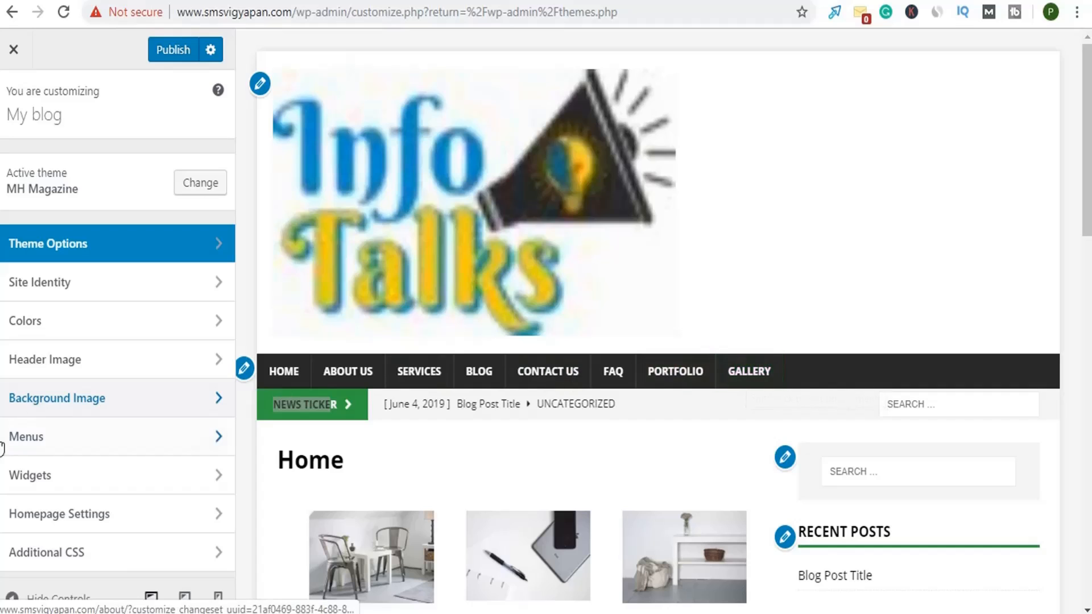
- Look through the homepage preview from the header down to the footer menu and back
scroll(820, 471, down, 6)
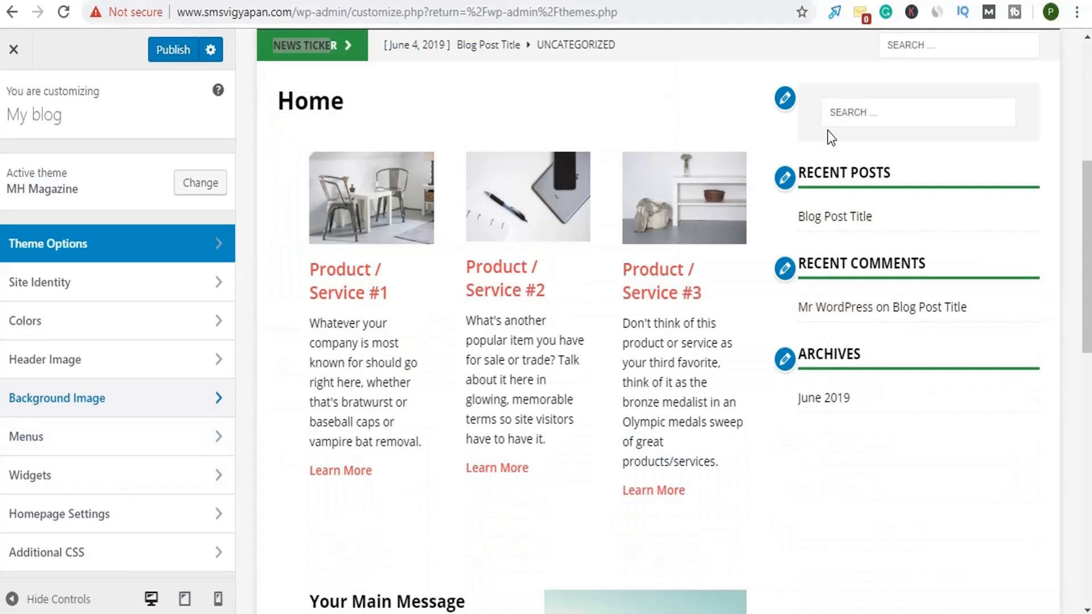
scroll(847, 356, down, 7)
scroll(848, 356, down, 5)
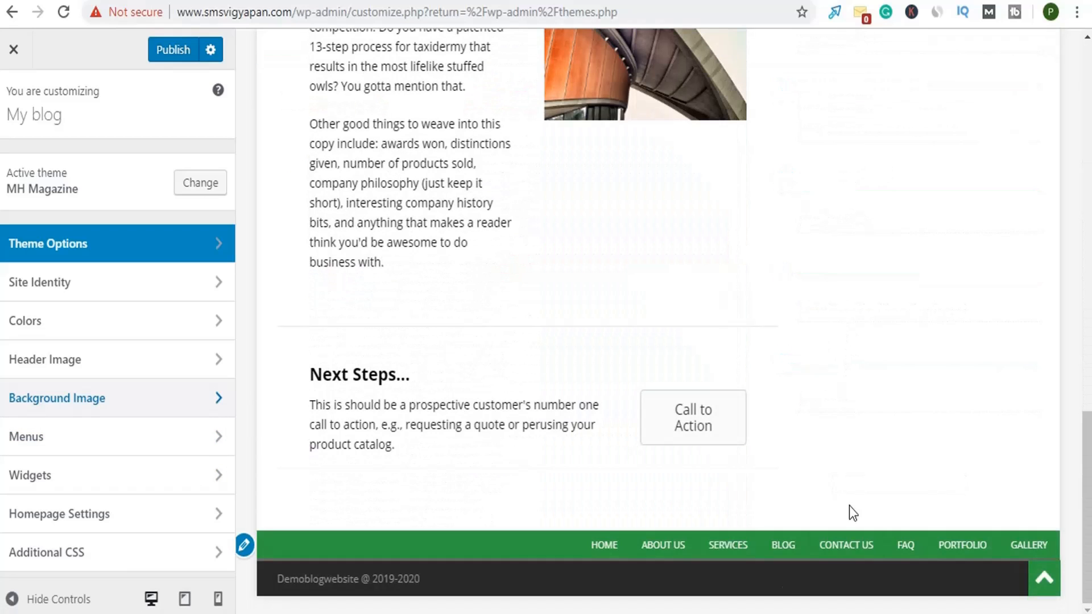
scroll(622, 494, up, 20)
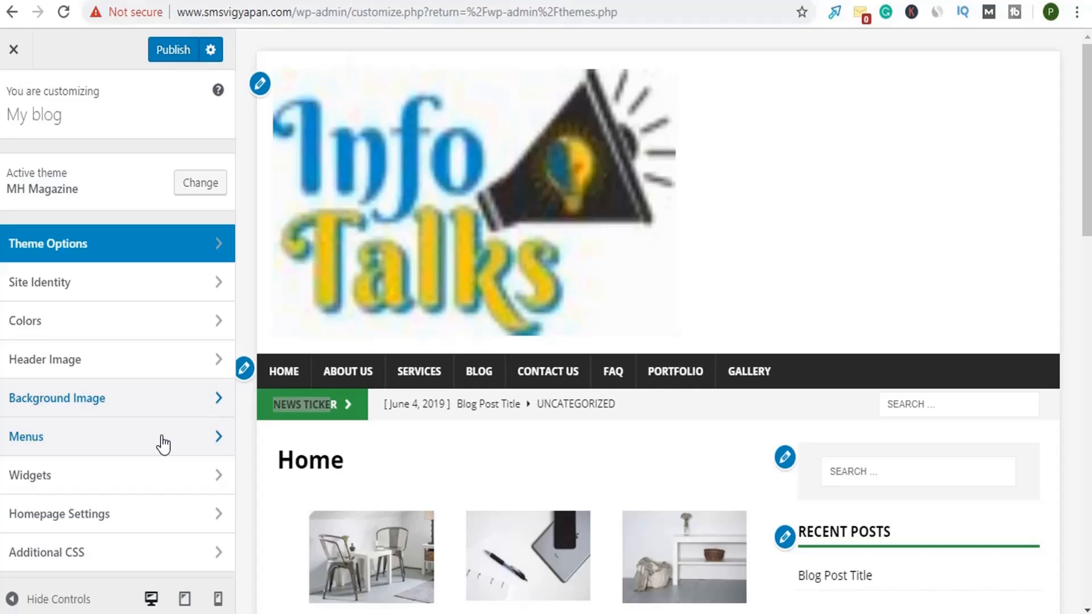
- Examine the Homepage Settings and the pages available for Homepage and Posts page, returning to the main customizer sections
click(133, 515)
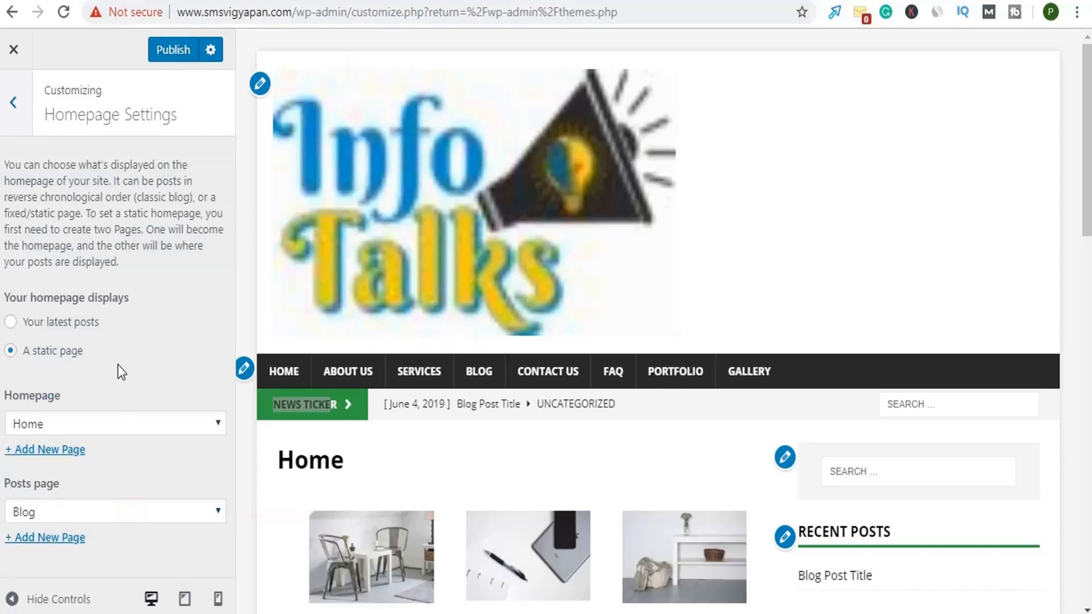
click(112, 424)
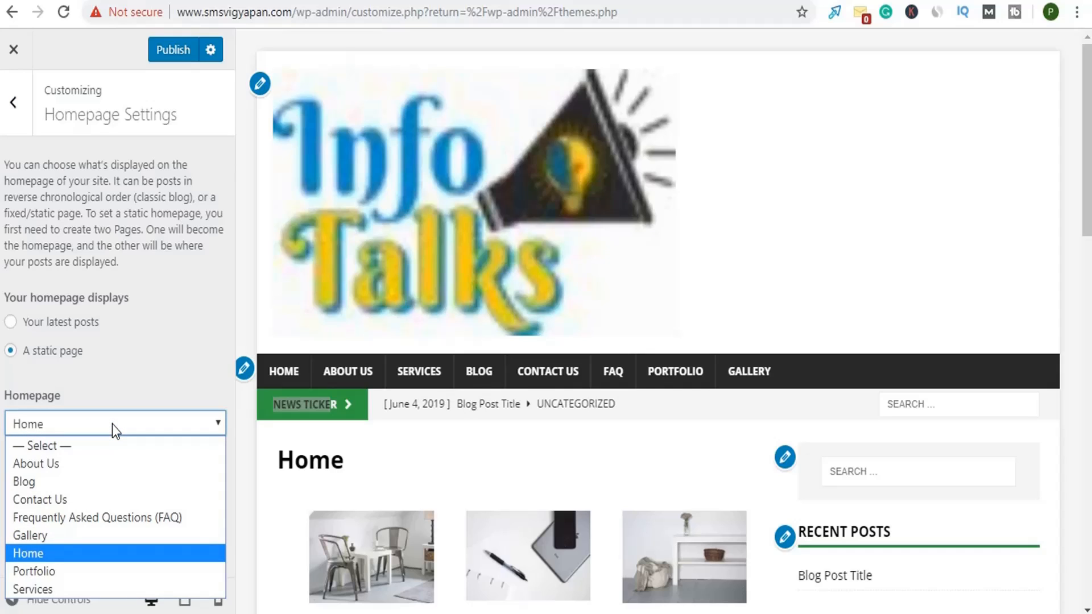
click(111, 424)
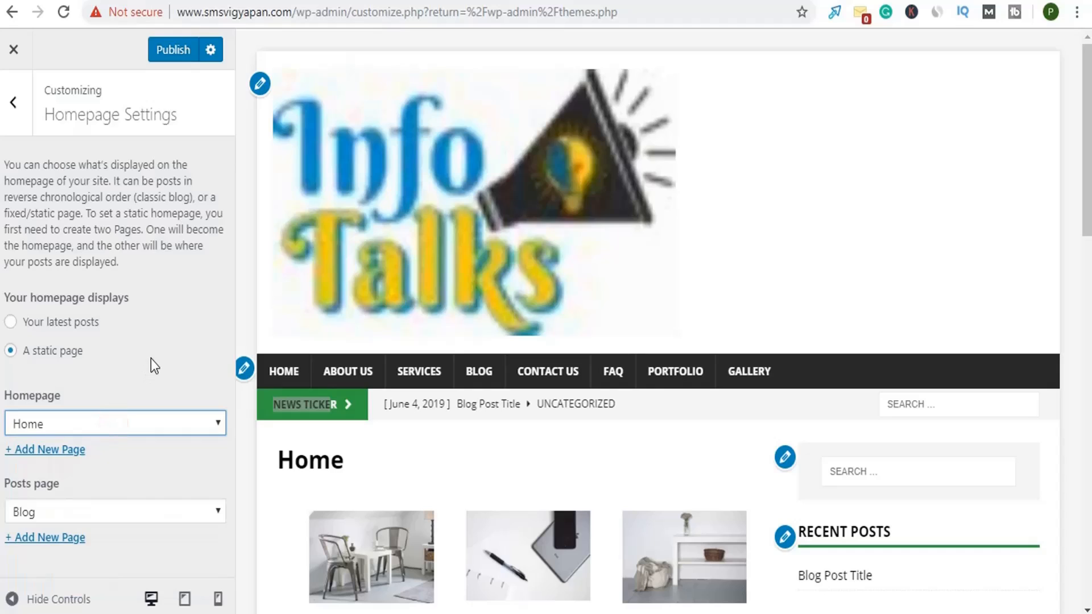
click(139, 517)
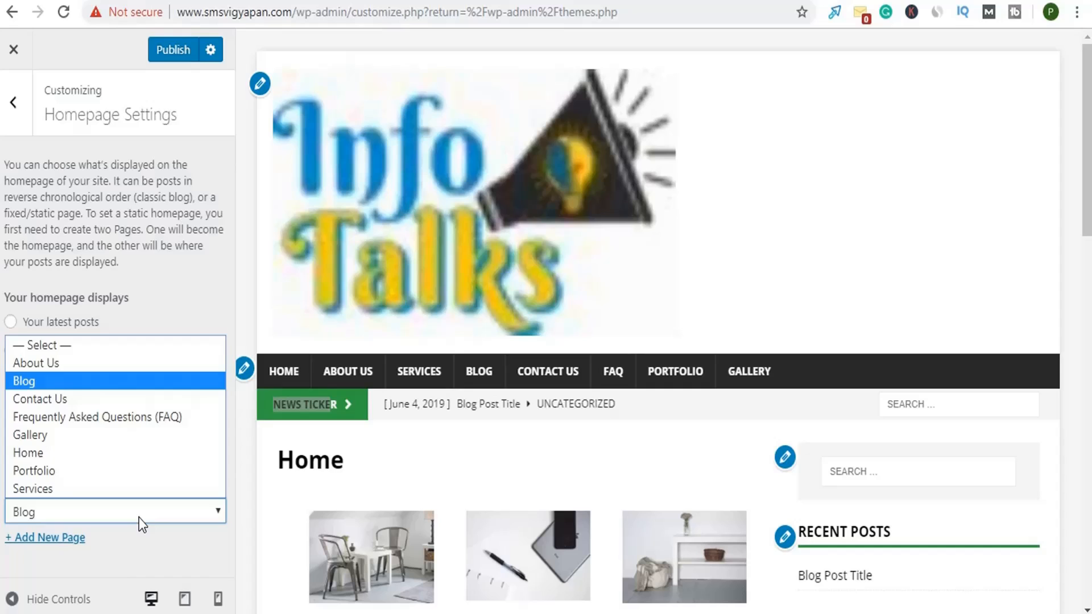
click(139, 518)
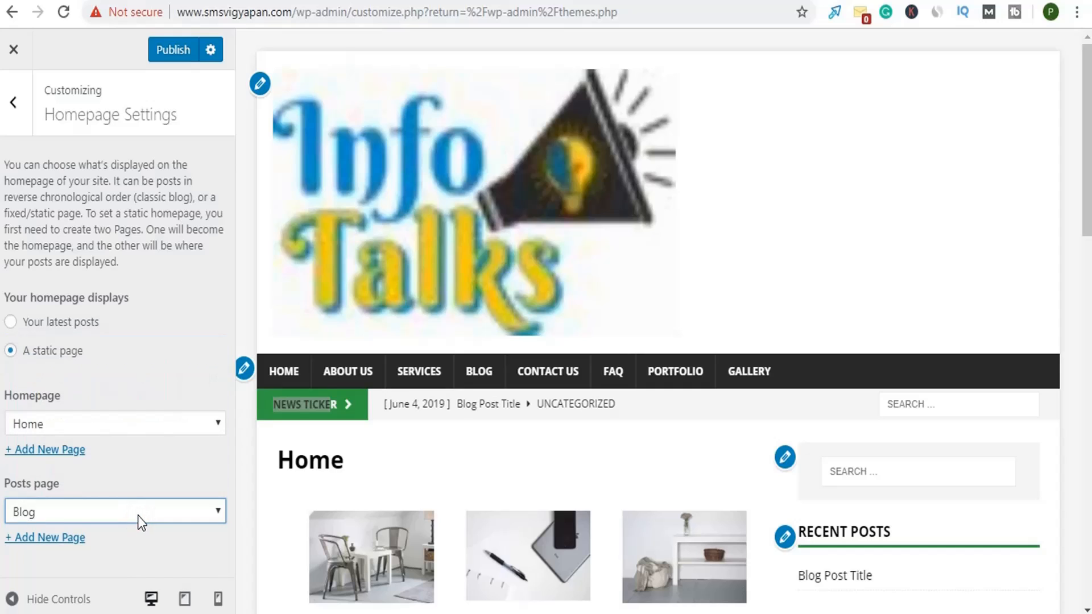
click(15, 108)
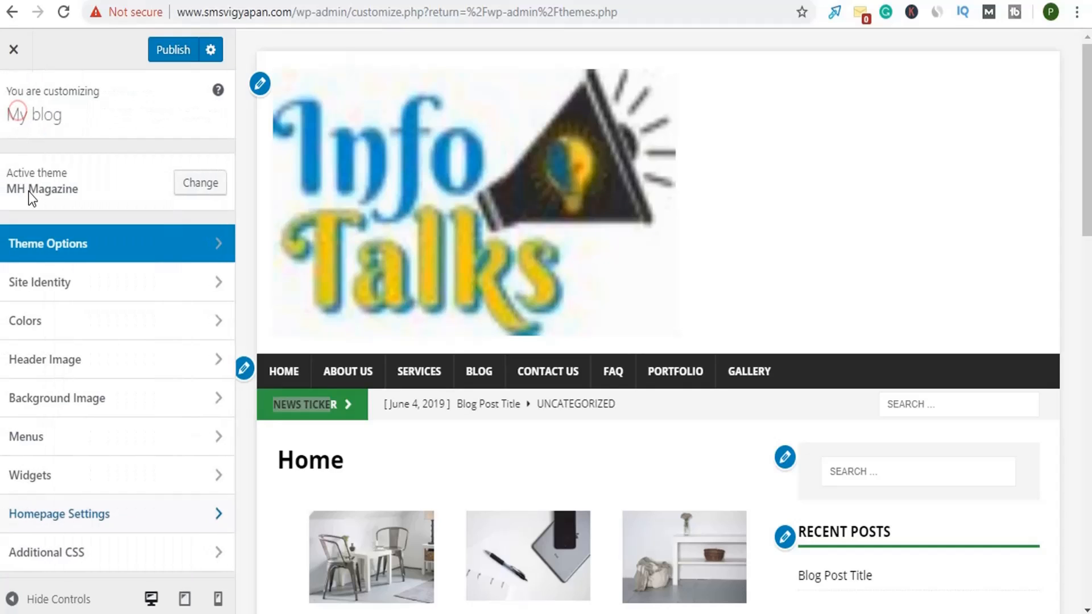
- Examine the Additional CSS section and its code editor, returning to the main customizer sections
click(88, 561)
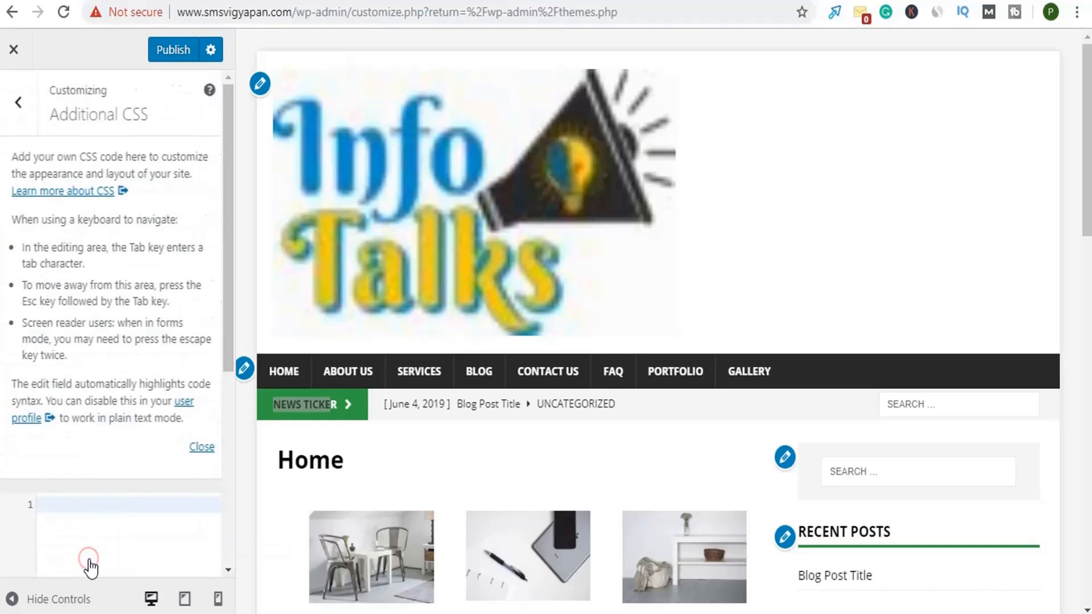
scroll(108, 449, down, 5)
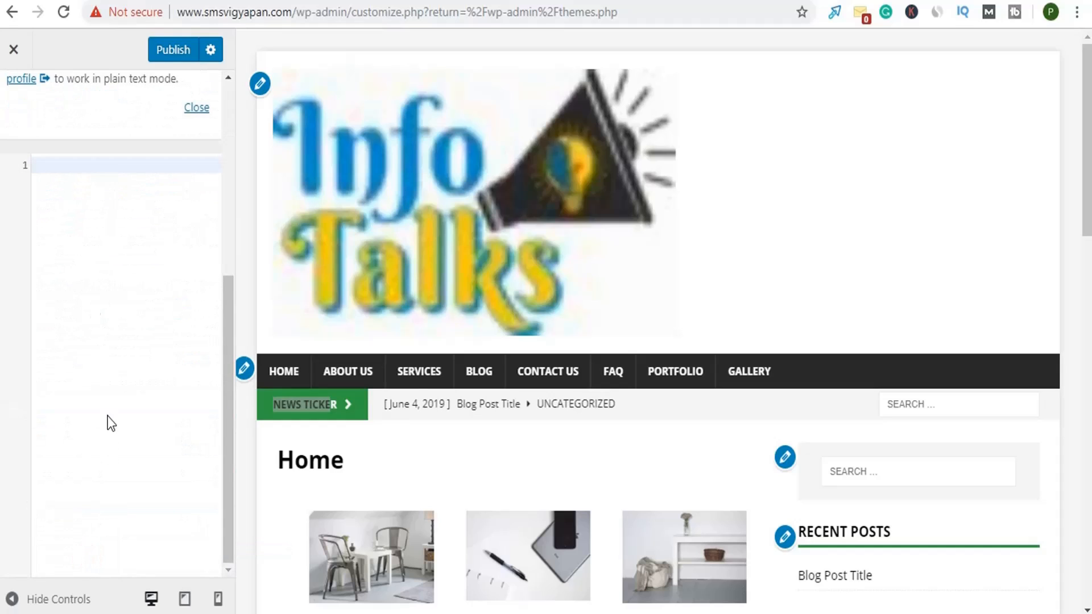
click(88, 166)
scroll(94, 409, up, 5)
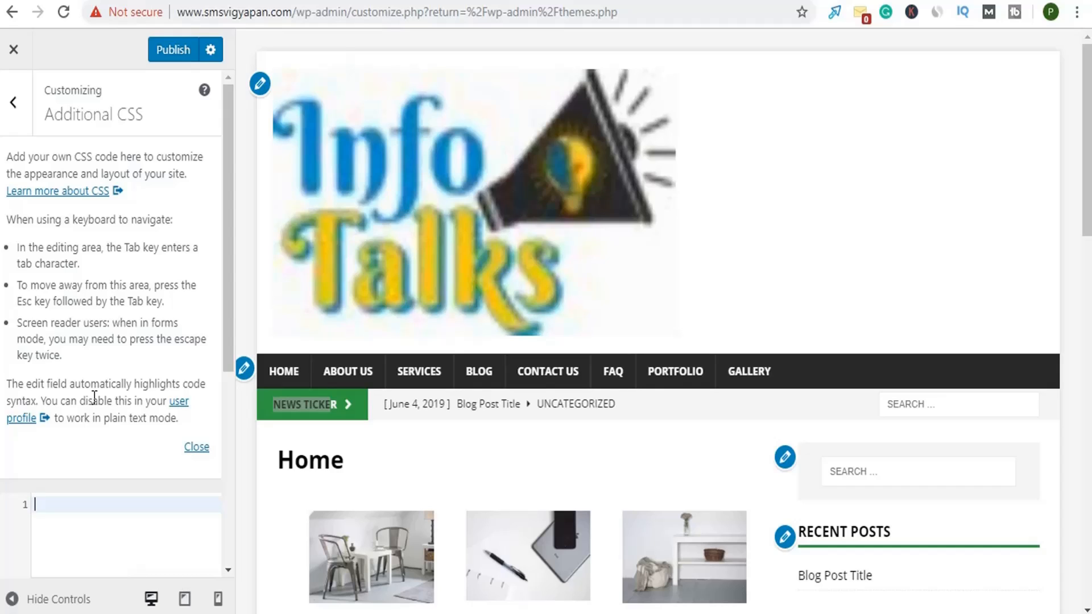
click(17, 117)
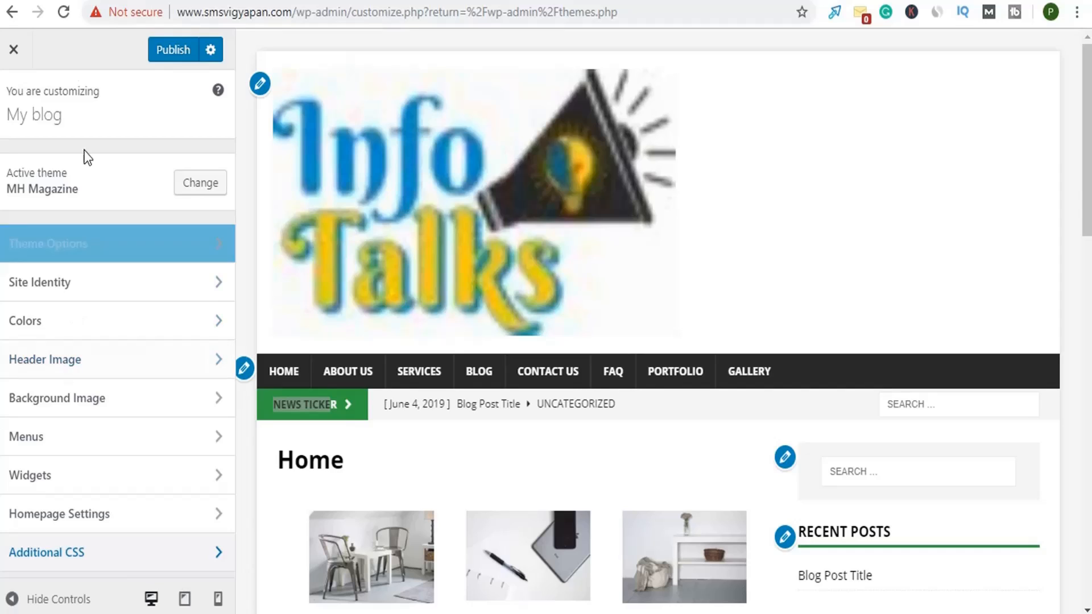
- Publish the customizer changes and close the customizer
click(14, 49)
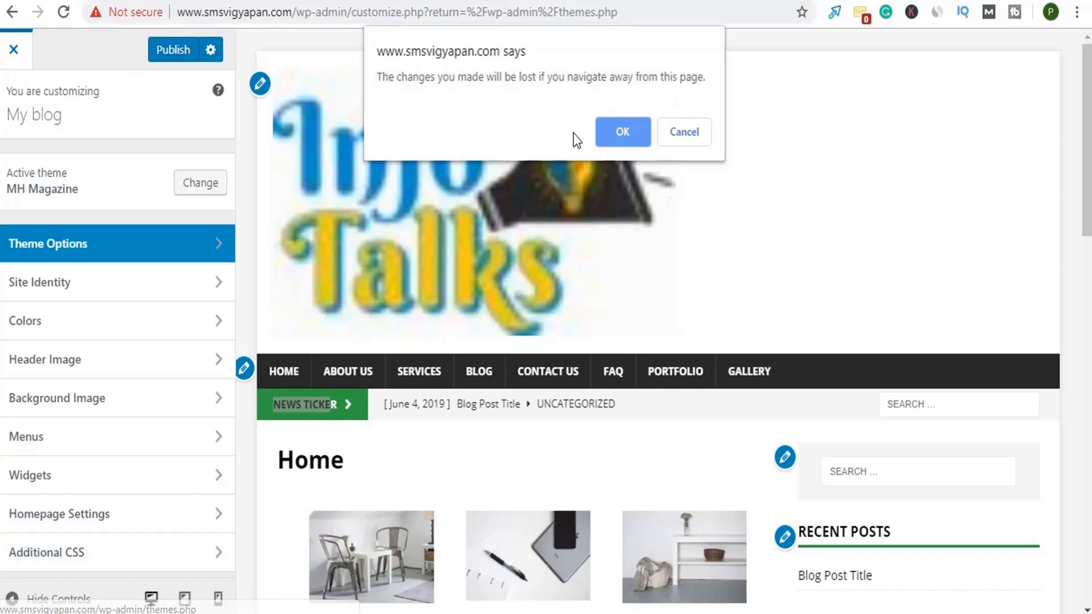
click(685, 132)
click(177, 59)
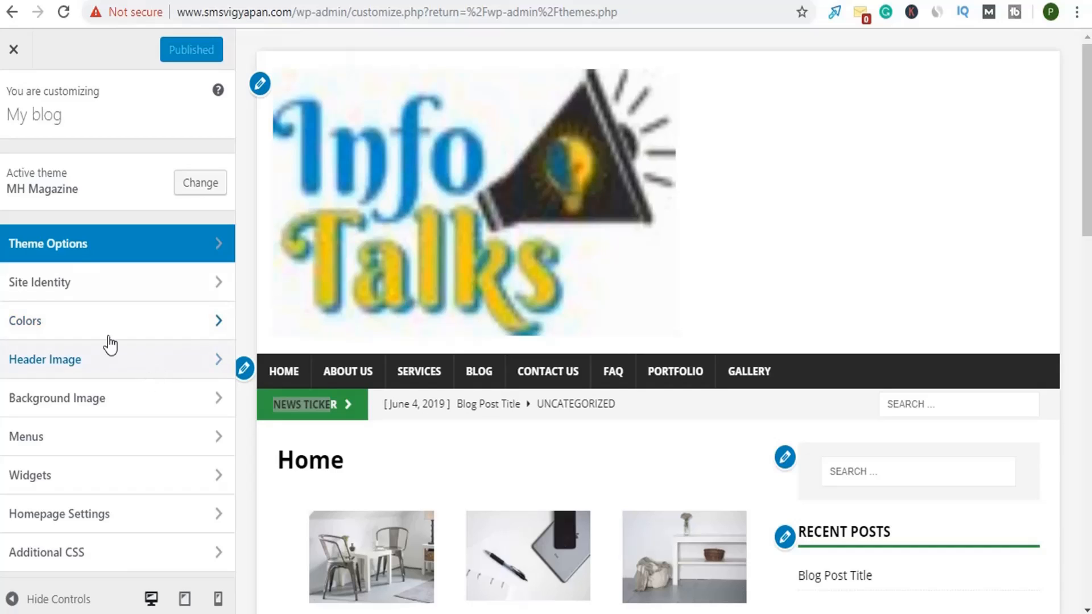
click(14, 52)
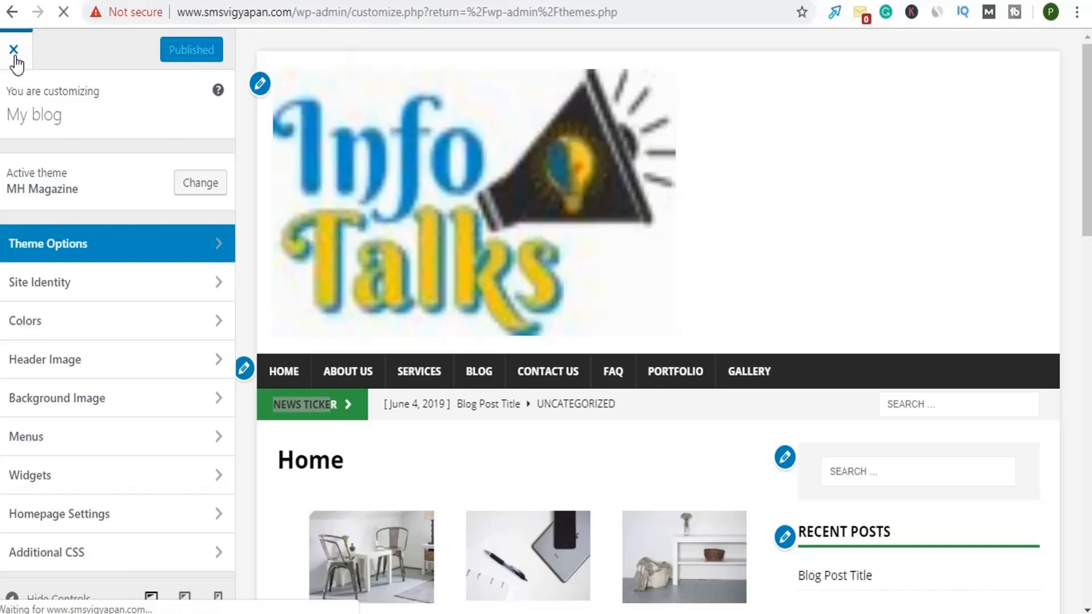